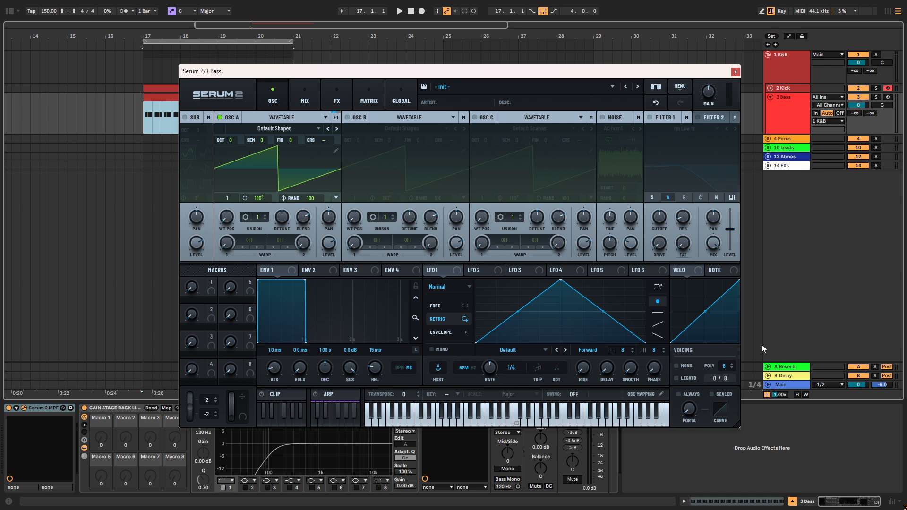
Look through the effect types available for the FX rack and return to the oscillator page
click(335, 97)
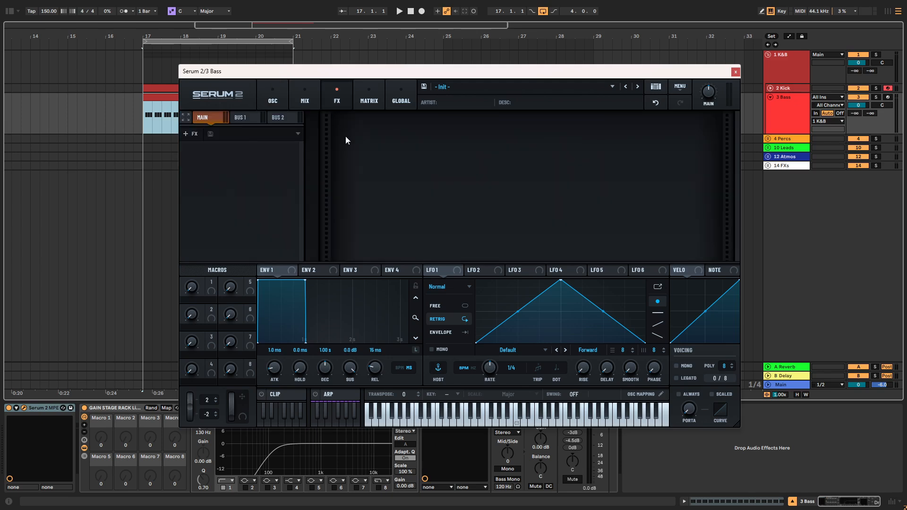
click(188, 134)
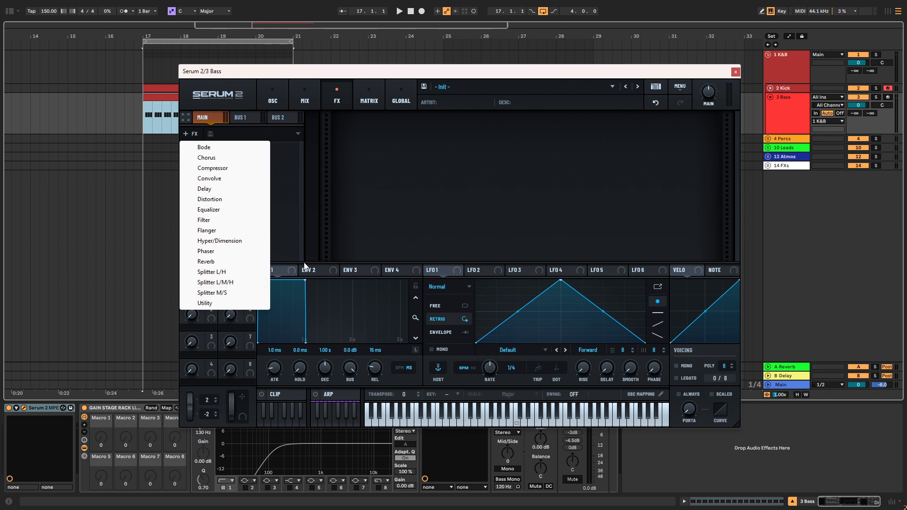
click(315, 255)
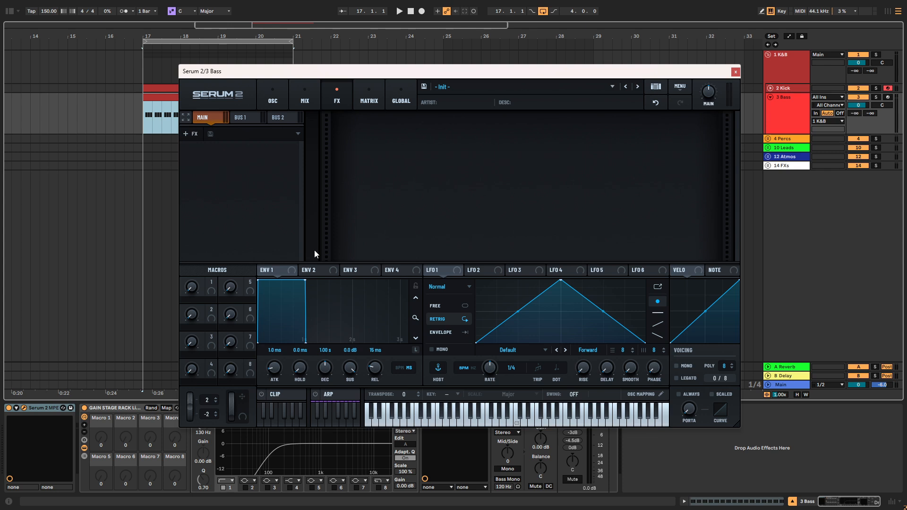
click(274, 94)
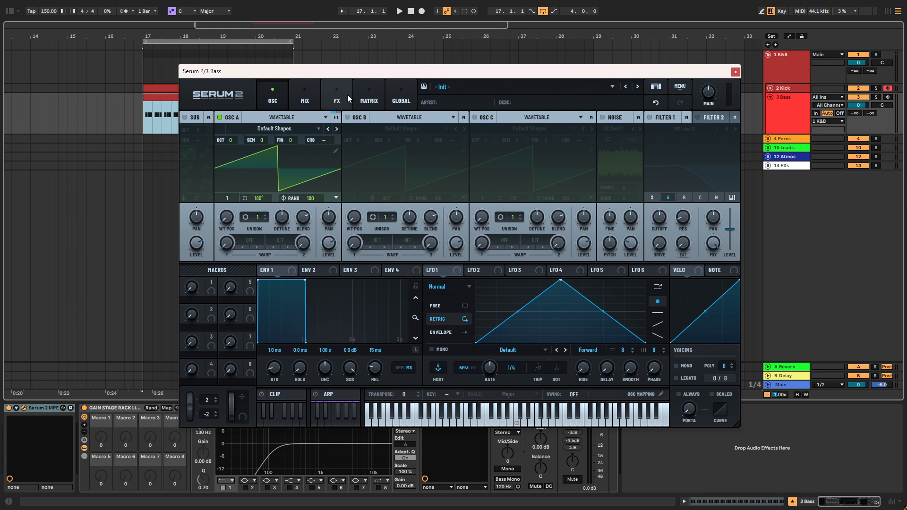
Move the synth window off the arrangement clips, solo the 3 Bass track and audition the initial patch
drag(348, 71, 399, 54)
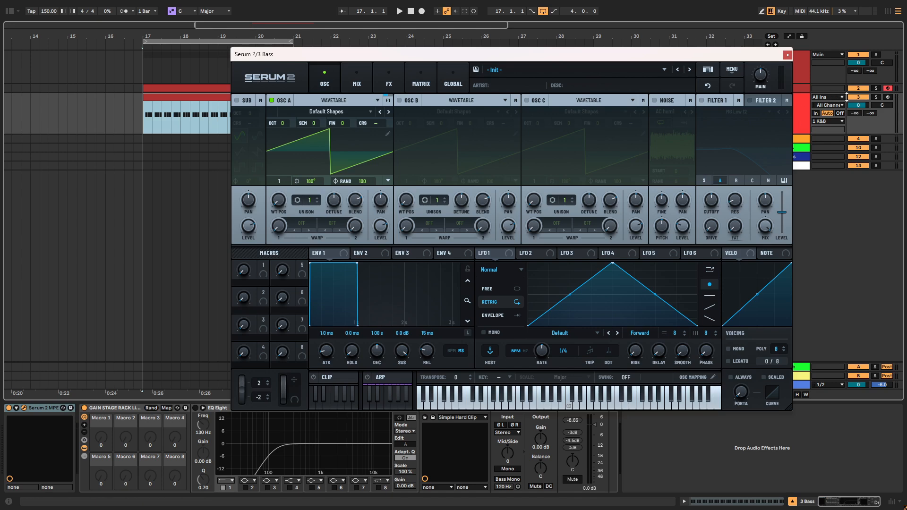
click(877, 98)
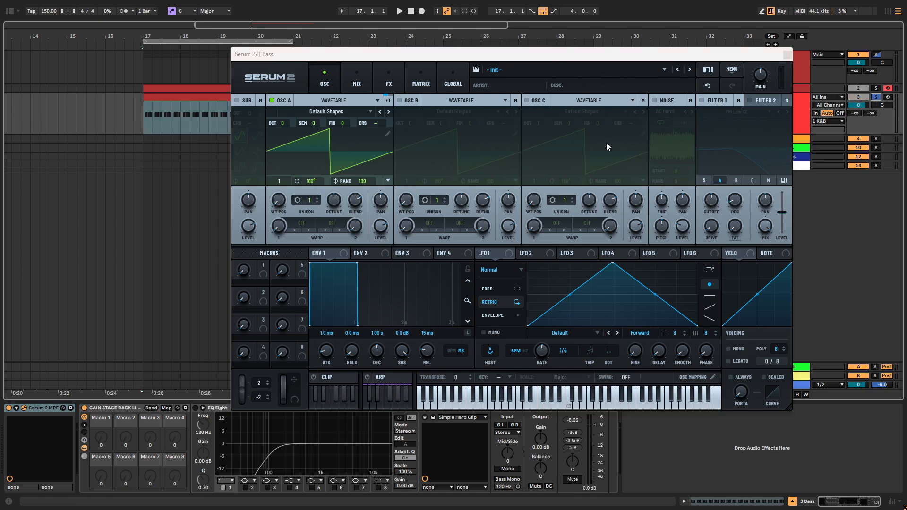
key(space)
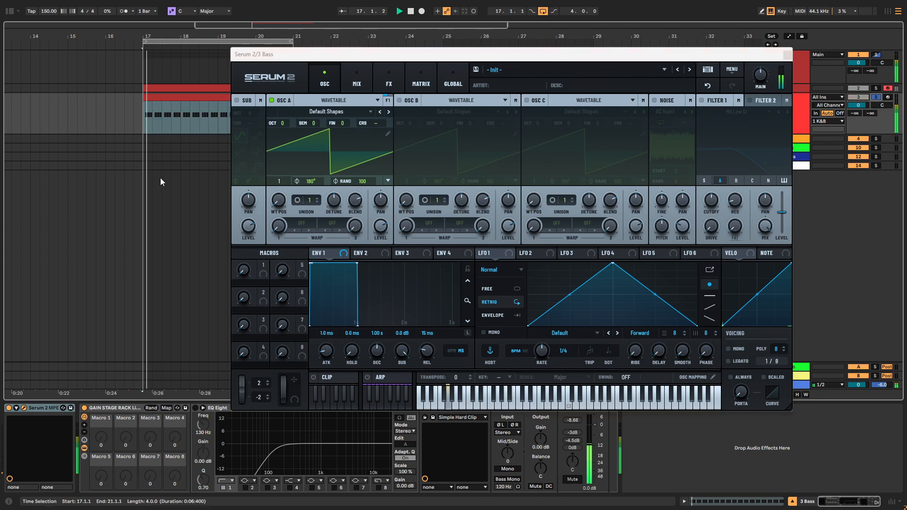
key(space)
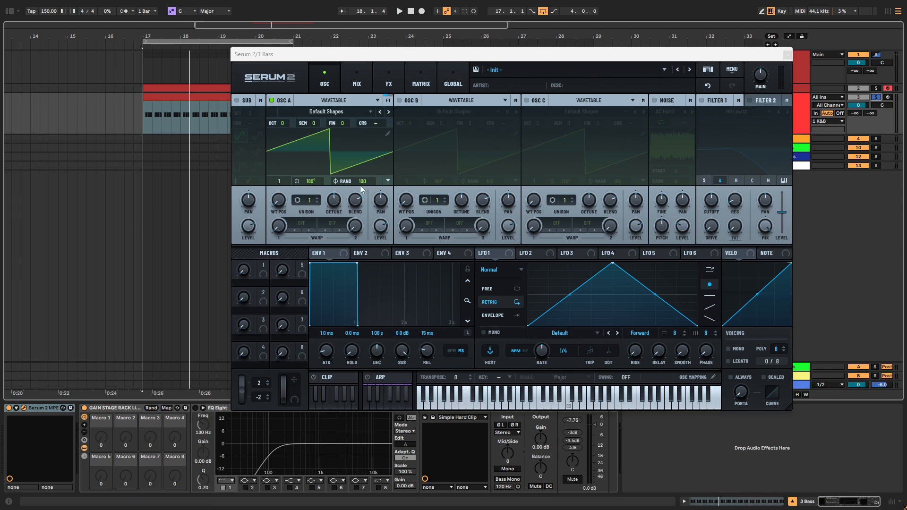
Set oscillator A's random phase to 0 and its phase to 0°, and audition the loop
drag(365, 181, 369, 305)
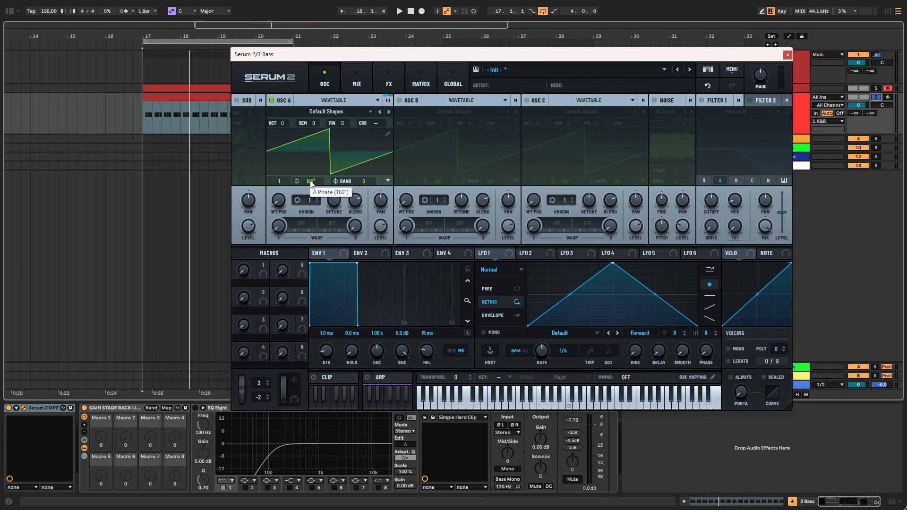
drag(311, 184, 310, 198)
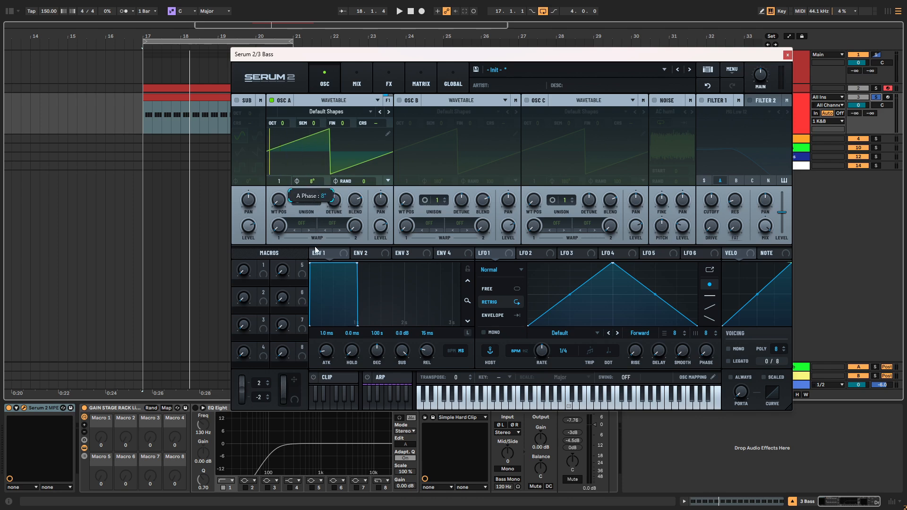
key(space)
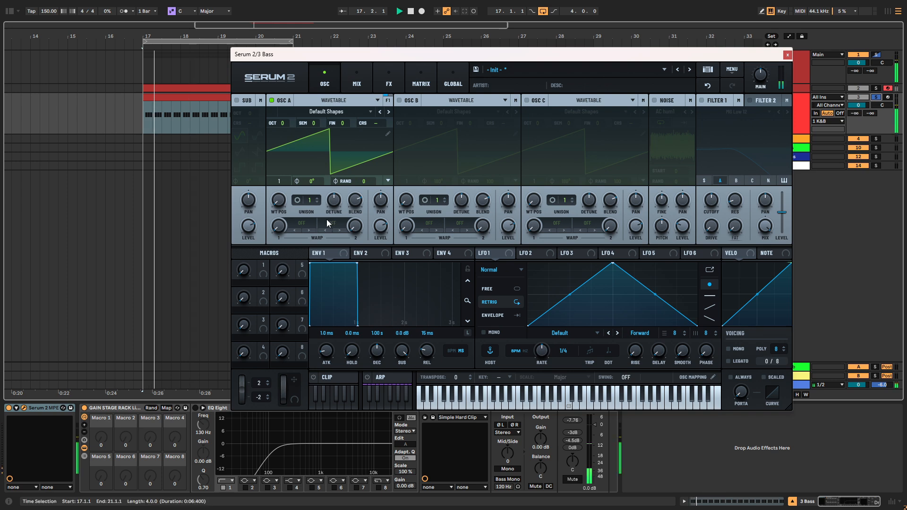
key(space)
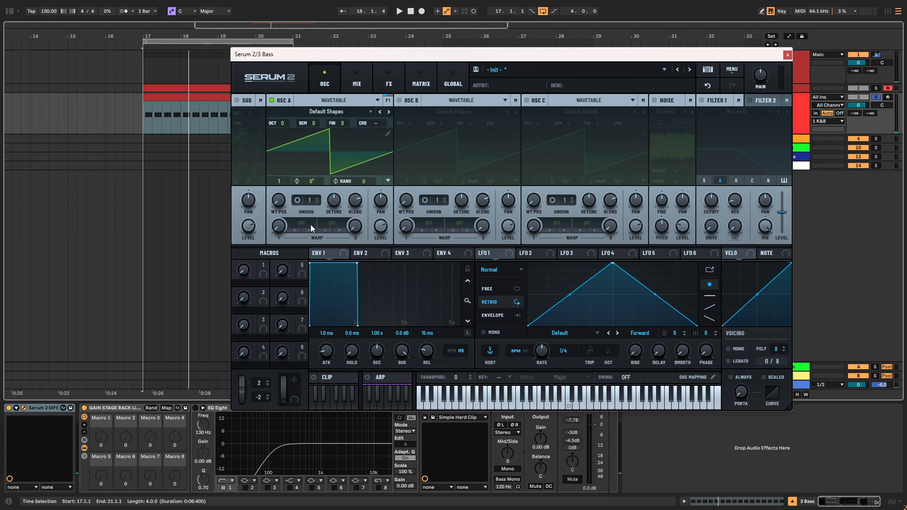
Load the AT ARP 2600 wavetable from the S2 Tables Analog collection into oscillator A
click(362, 114)
mouse_move(310, 145)
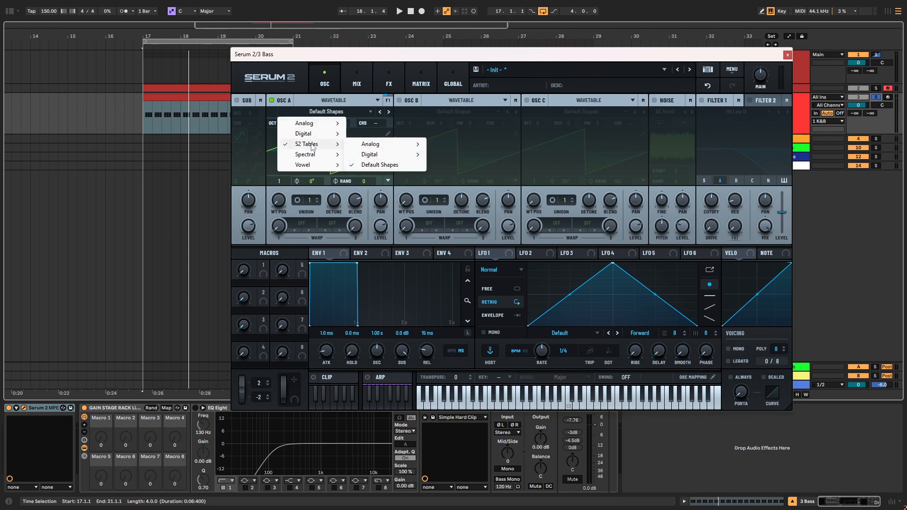
mouse_move(369, 156)
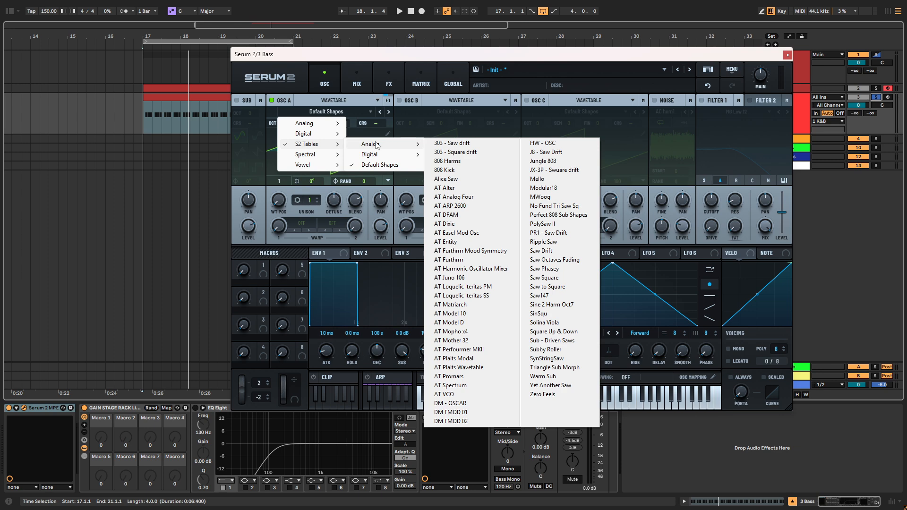
click(453, 206)
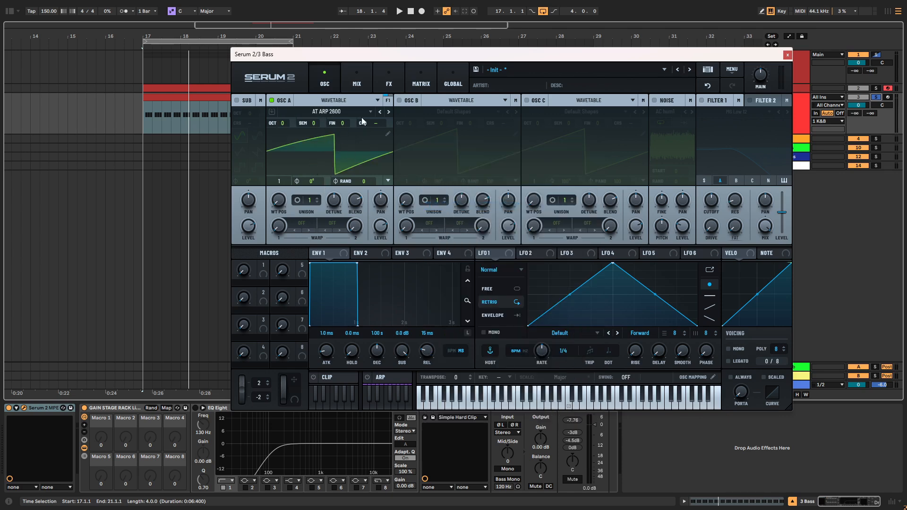
Compare the AT DFAM and AT Dixie wavetables at different wavetable positions in oscillator A and return to AT ARP 2600
click(388, 112)
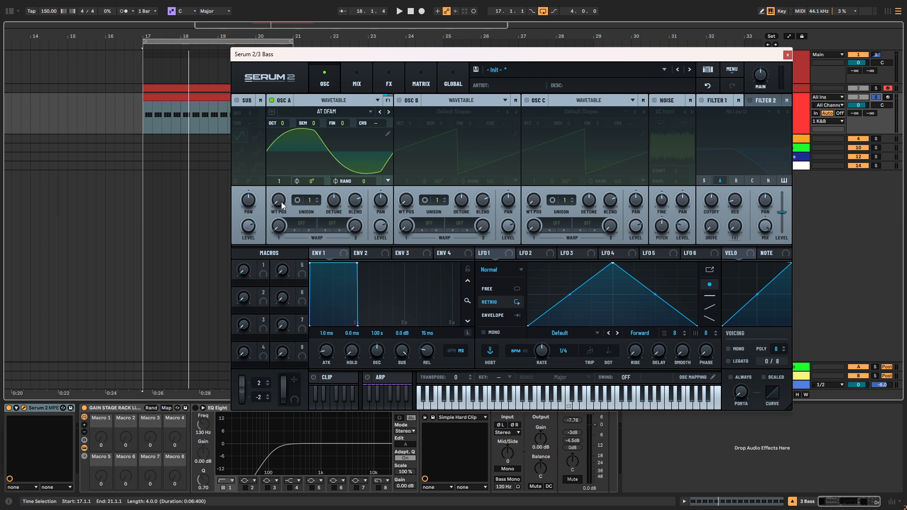
drag(281, 202, 303, 127)
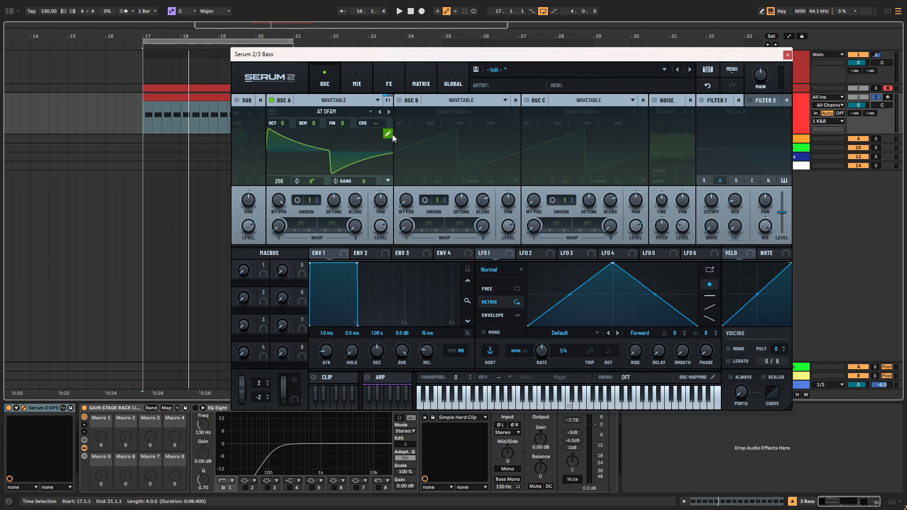
click(389, 112)
drag(280, 204, 268, 289)
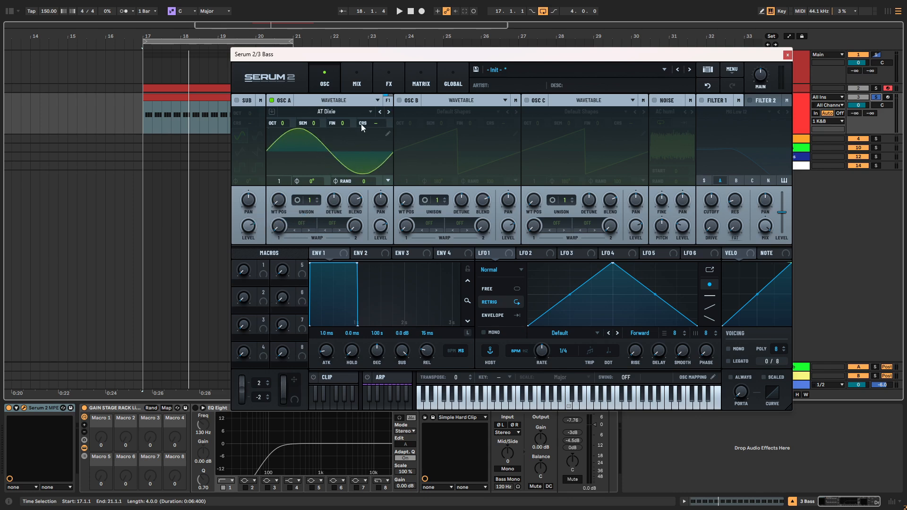
click(380, 113)
click(380, 112)
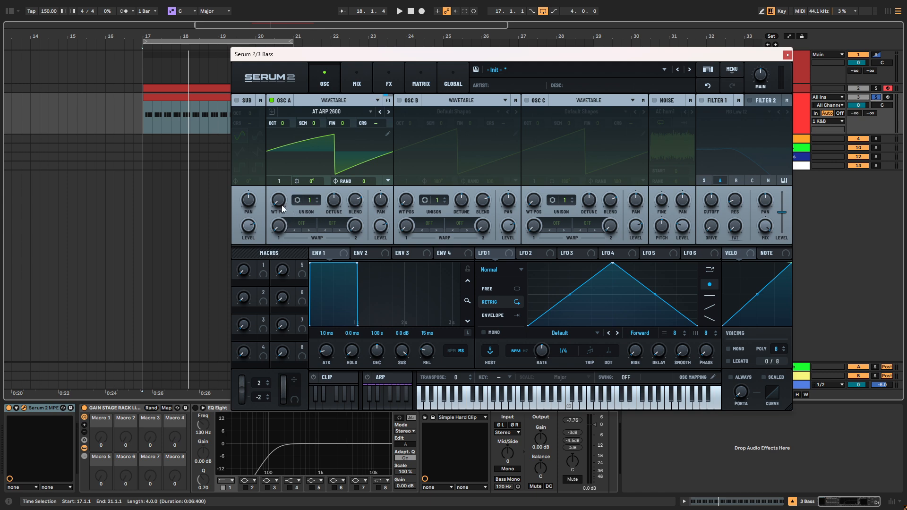
Audition the bass with the AT ARP 2600 wavetable and check the FX page
key(space)
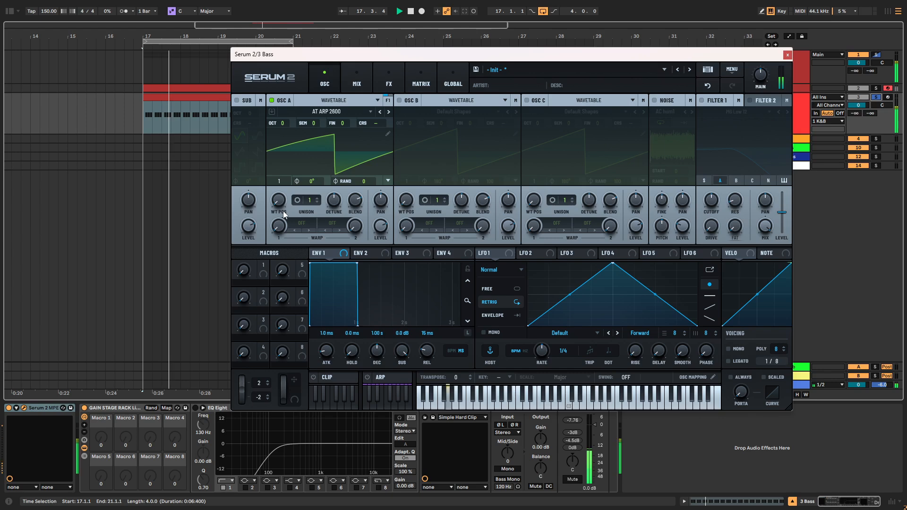
key(space)
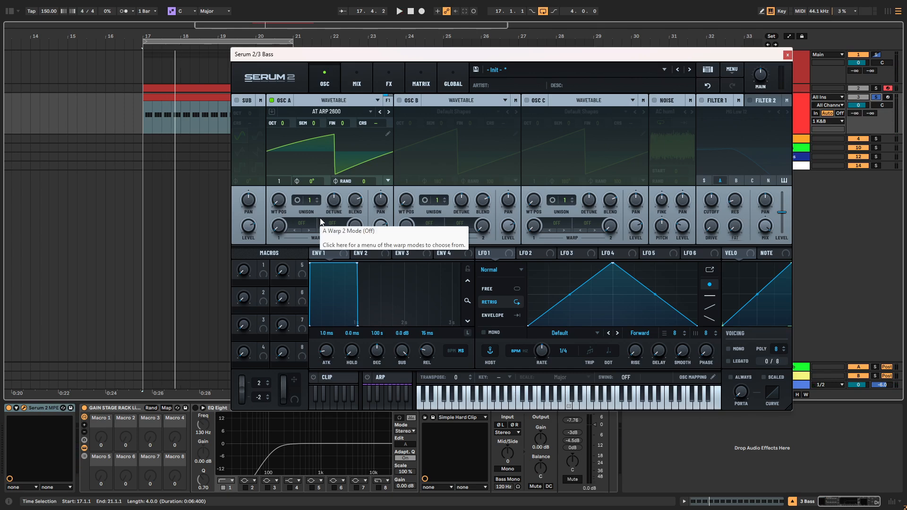
click(389, 82)
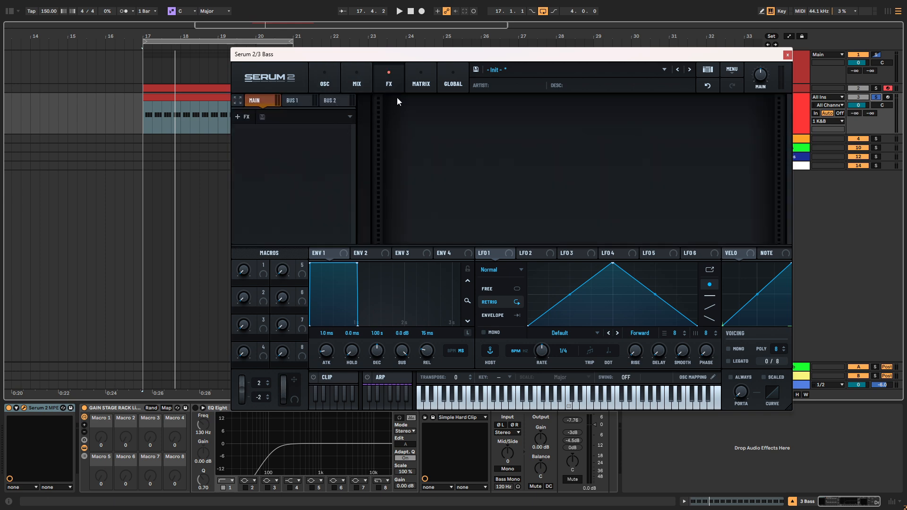
click(326, 82)
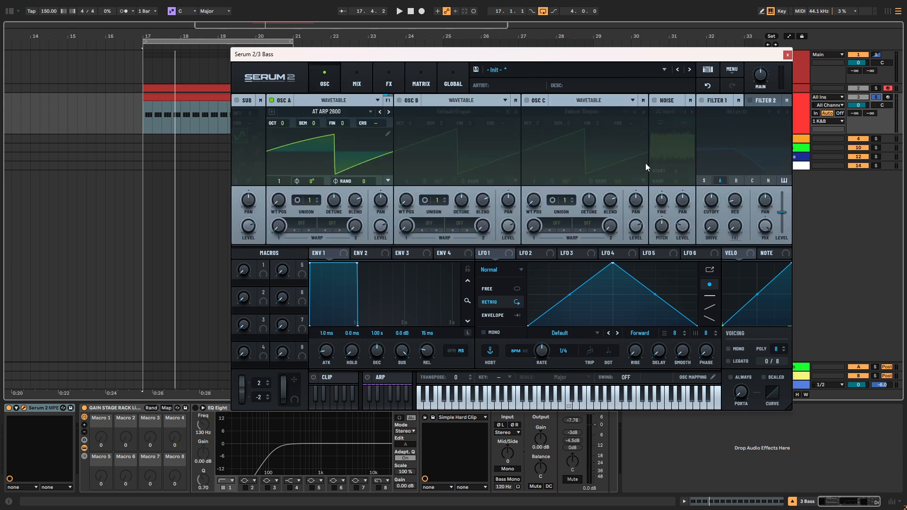
Enable Filter 1 with the Acid Ladder type from the New category and audition it
click(701, 100)
click(730, 112)
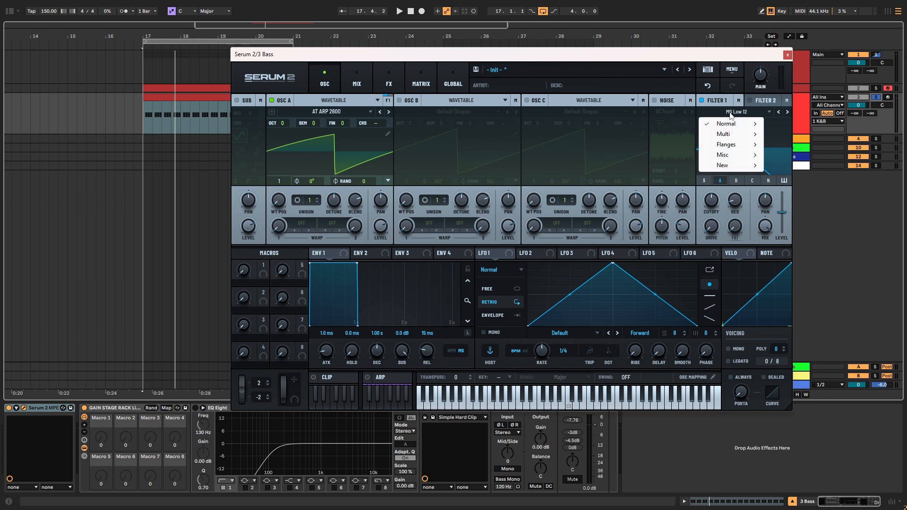
mouse_move(727, 168)
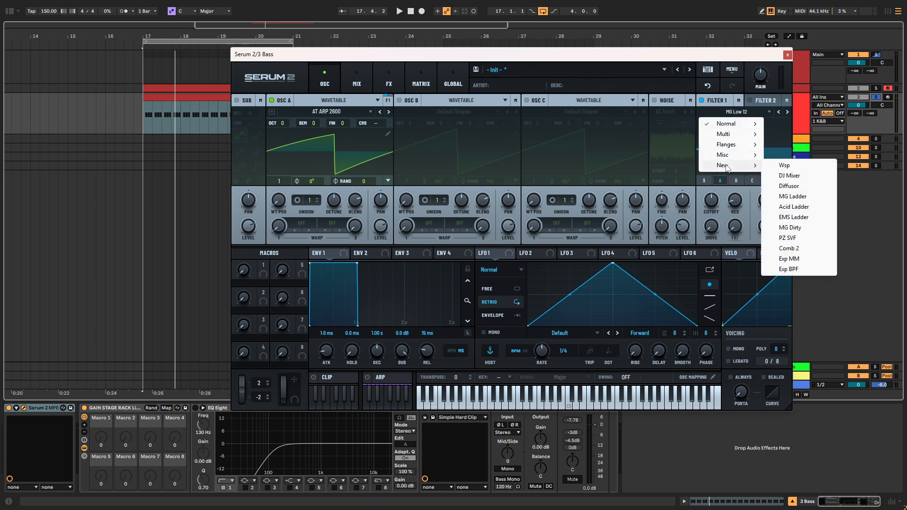
click(786, 210)
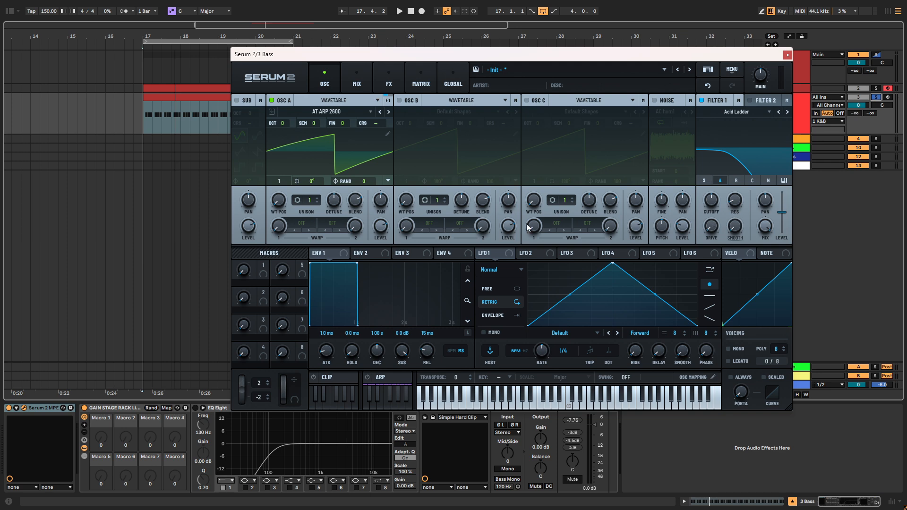
key(space)
key(space)
Shape Env 2 with a decay of about 190 ms and 14% sustain, and assign it to Filter 1's cutoff
click(367, 254)
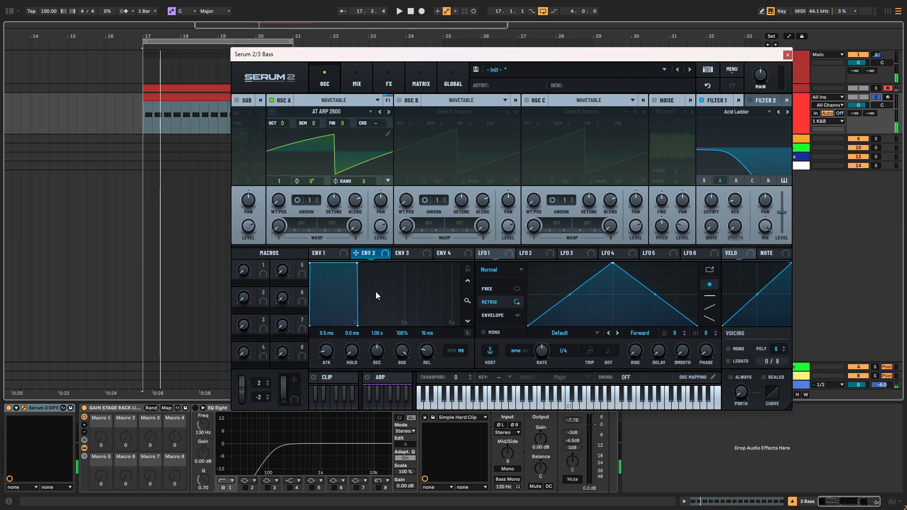
drag(357, 263, 290, 303)
drag(374, 264, 712, 203)
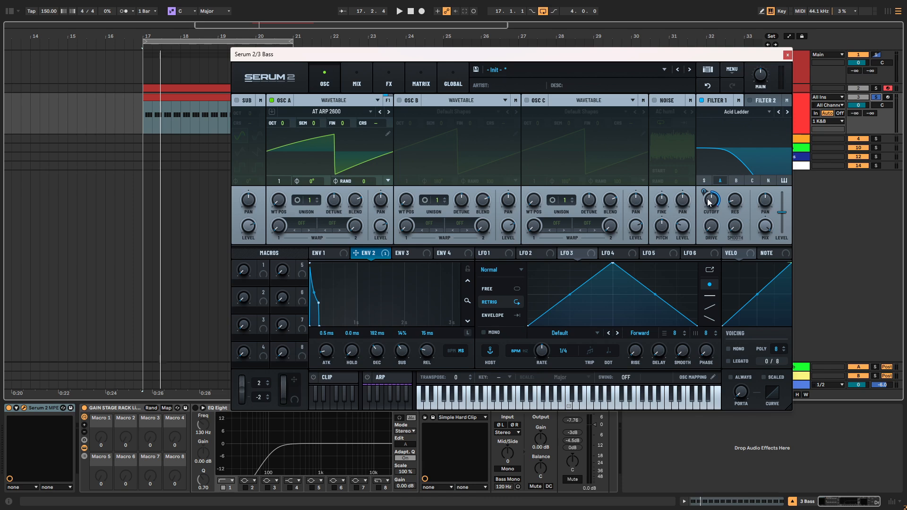
Adjust the Env 2 modulation amount on Filter 1's cutoff and try the filter's controls while the loop plays
key(space)
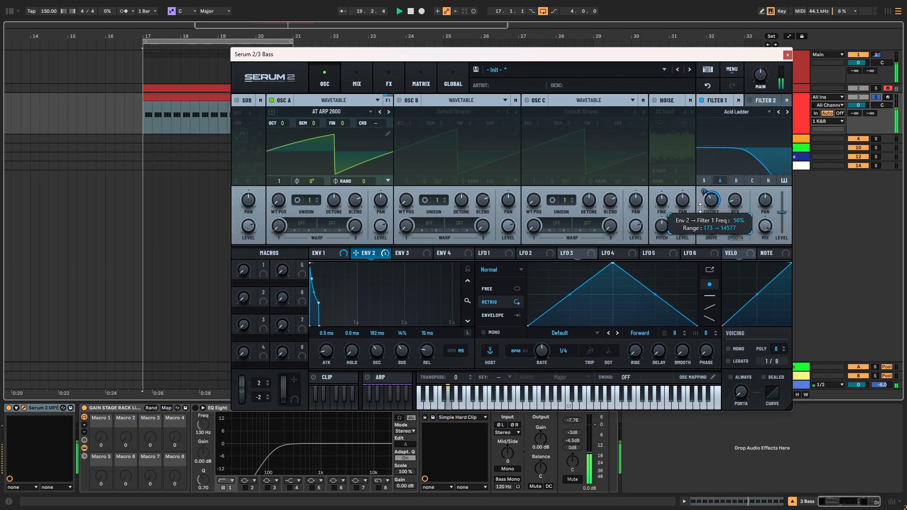
drag(702, 197, 731, 203)
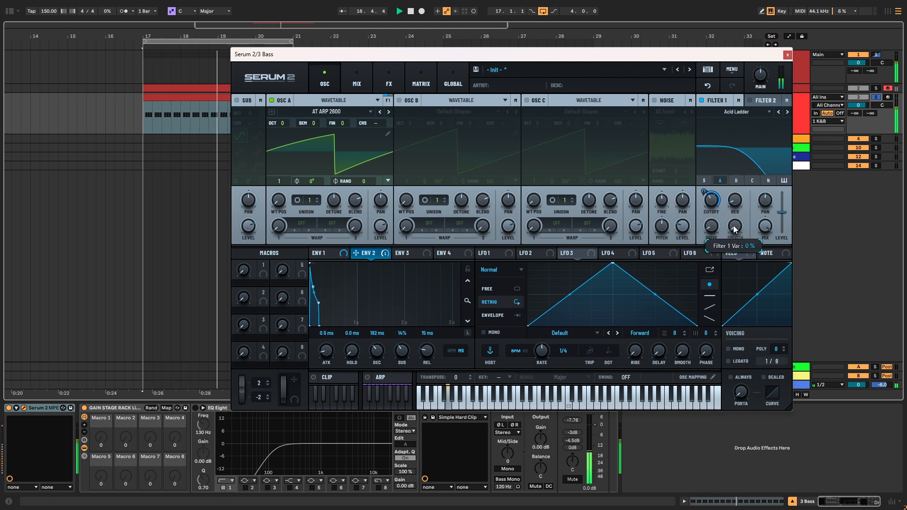
drag(731, 220, 723, 236)
key(space)
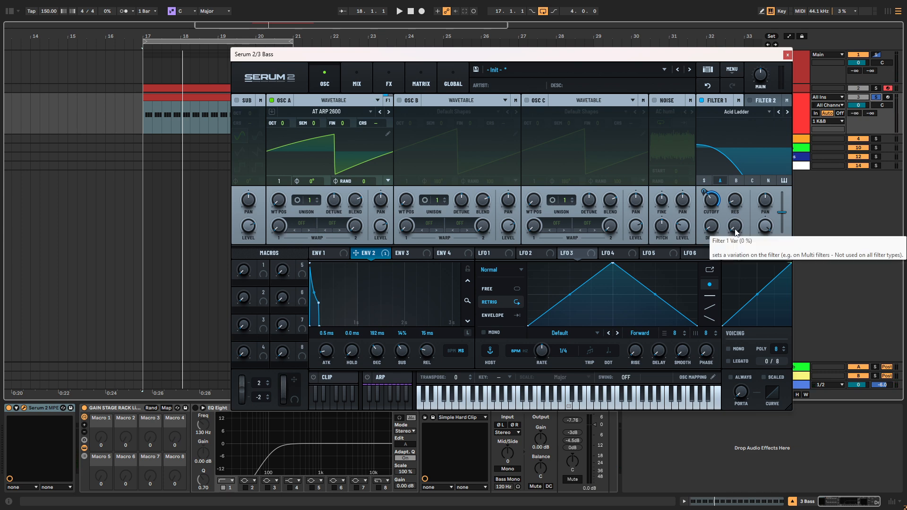
Adjust Filter 1's Smooth control and audition its effect on the bass
drag(737, 233, 729, 189)
key(space)
key(space)
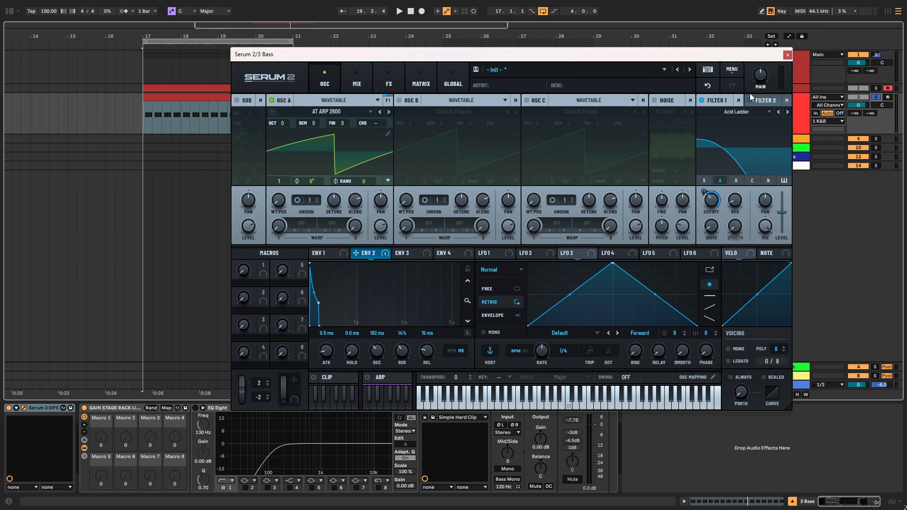
Audition the filtered bass once more on its own and turn off the solo on the 3 Bass track
key(space)
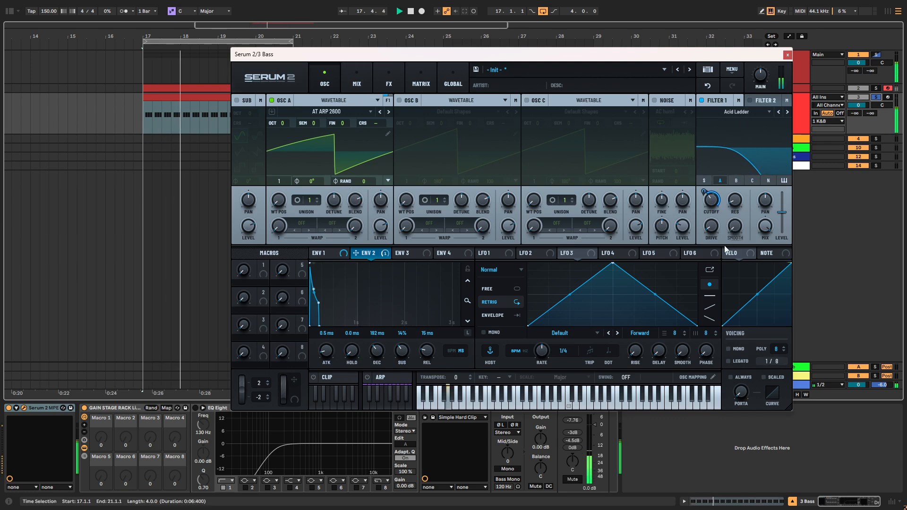
mouse_move(708, 205)
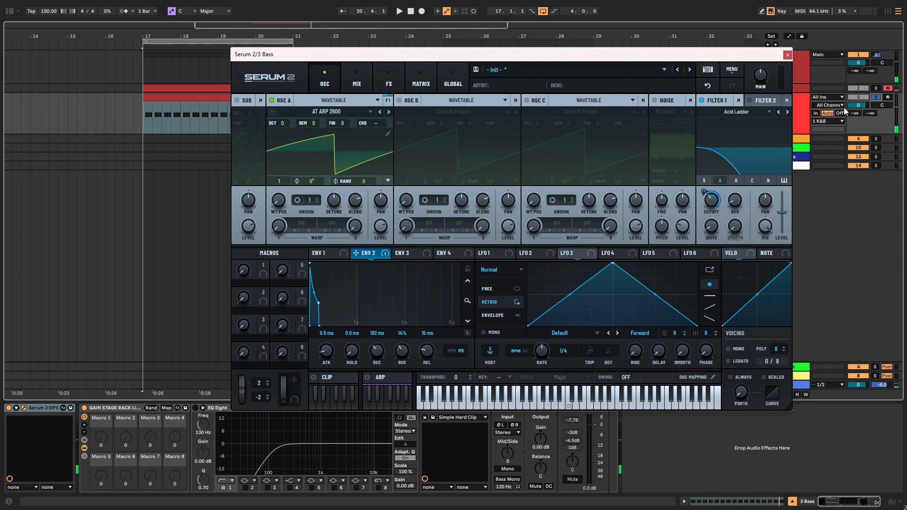
click(874, 99)
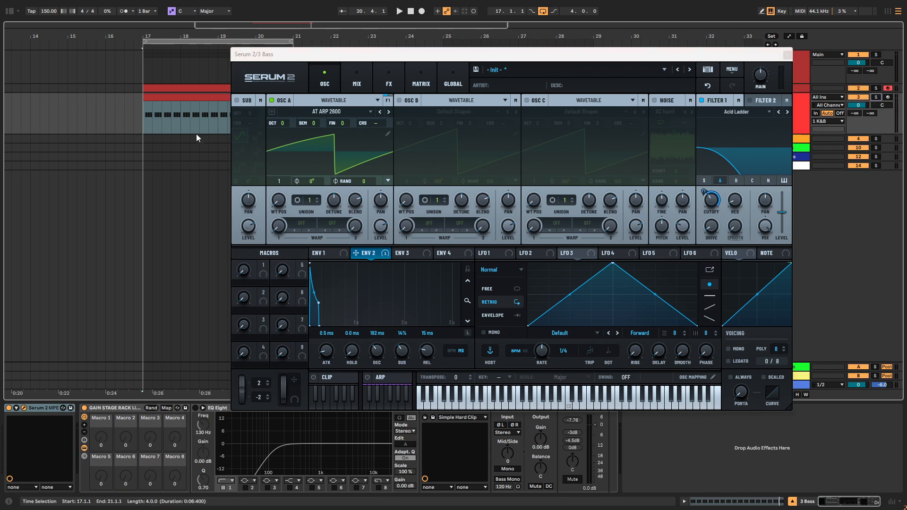
Assign the Velocity modulation source to Osc A's level and audition the bass together with the kick
key(space)
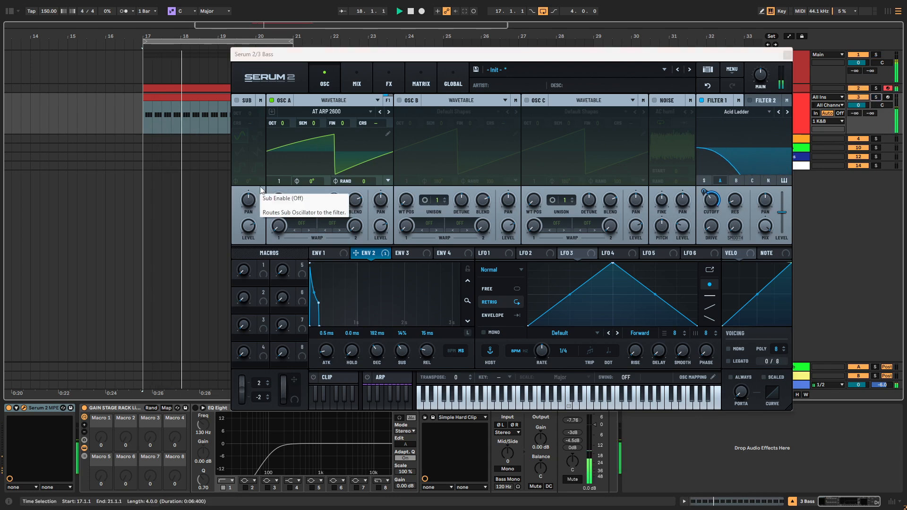
key(space)
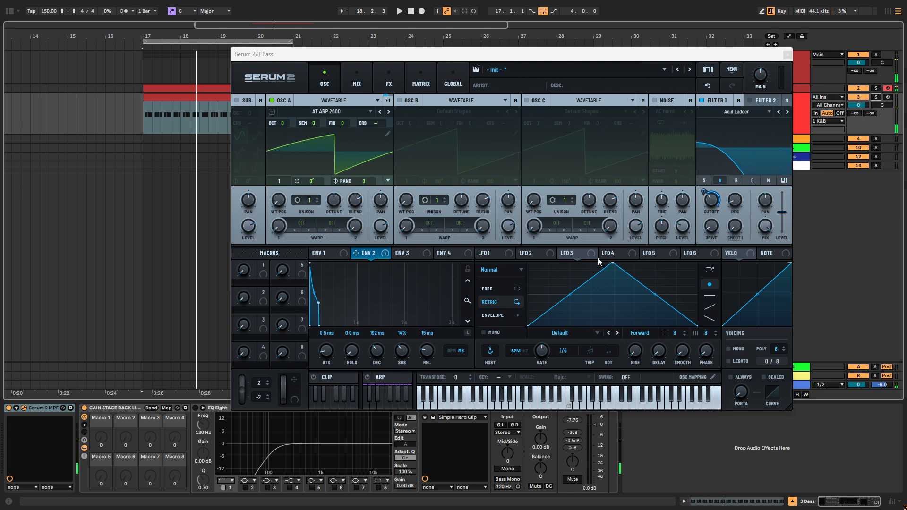
drag(728, 253, 372, 194)
mouse_move(373, 216)
key(space)
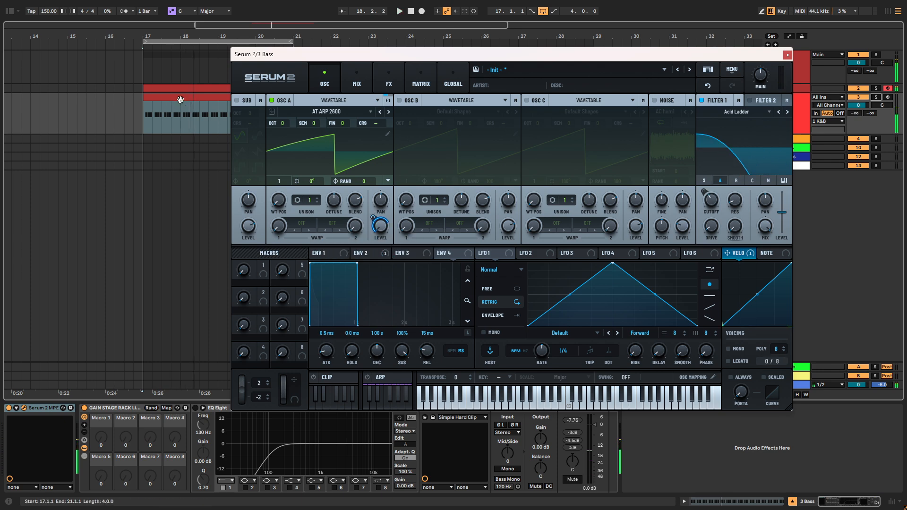
Search the browser for the Velocity MIDI effect and insert it before Serum 2 on the 3 Bass track
click(9, 12)
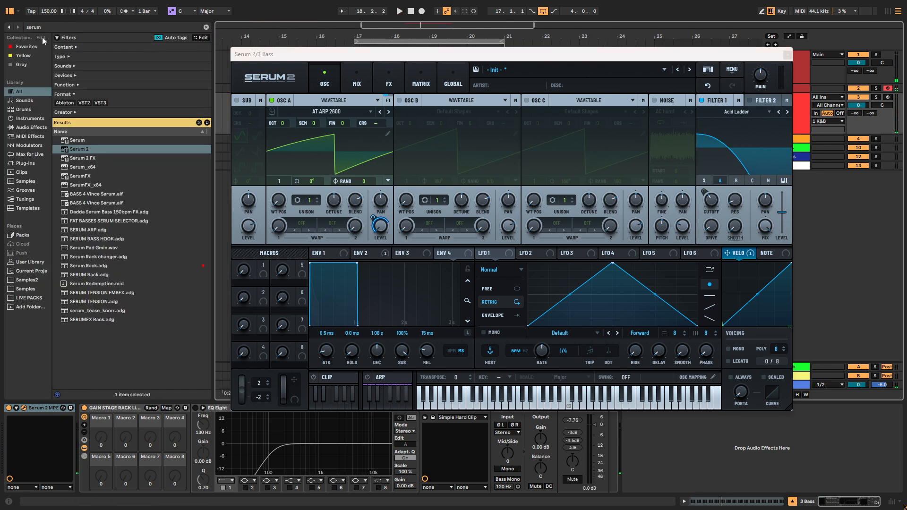
click(50, 27)
text(veloci)
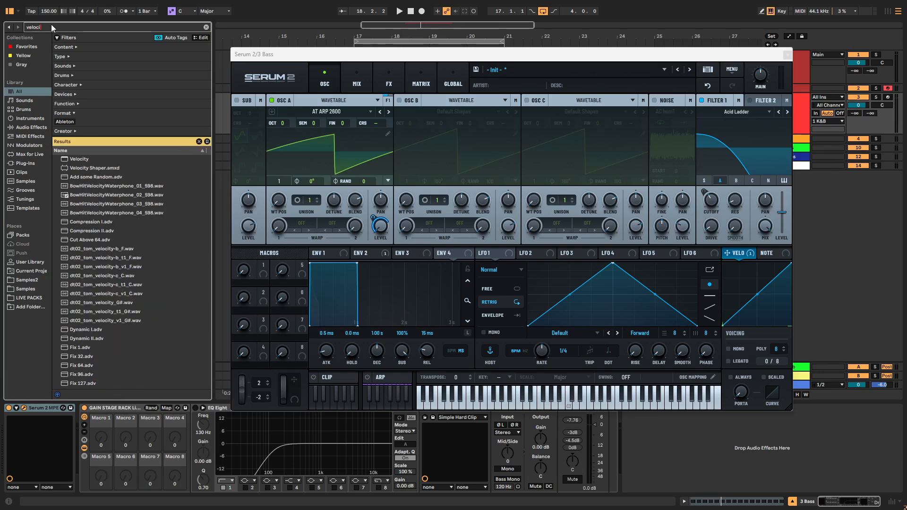
drag(79, 158, 8, 442)
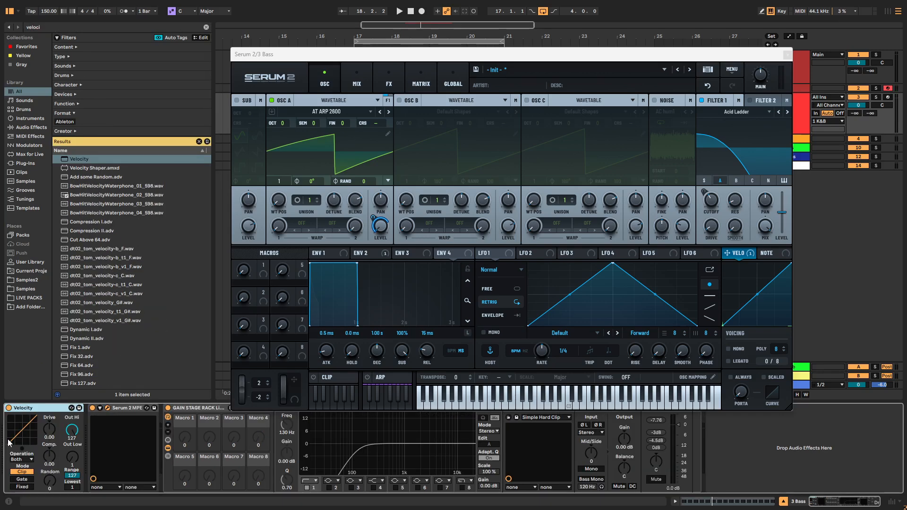
Raise the Velocity device's Out Low to 61 while the loop plays, and close the Serum 2 window and the browser
key(space)
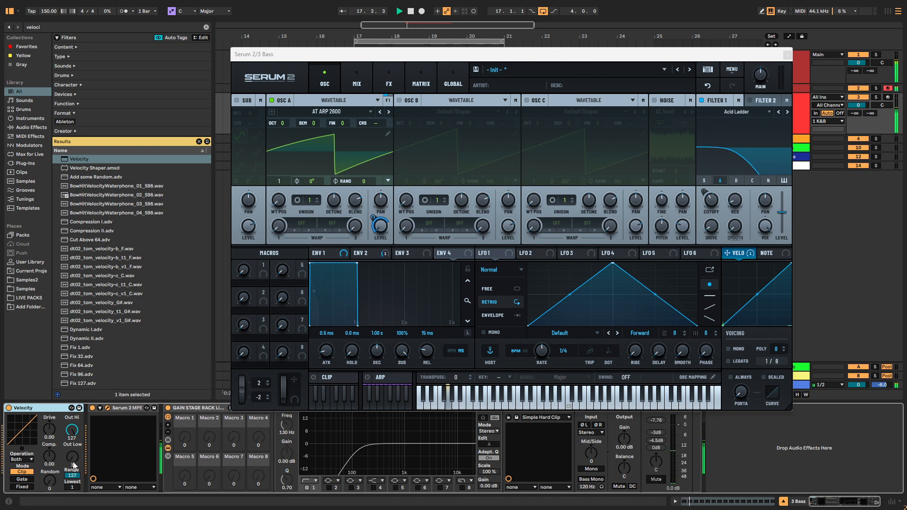
drag(73, 459, 73, 417)
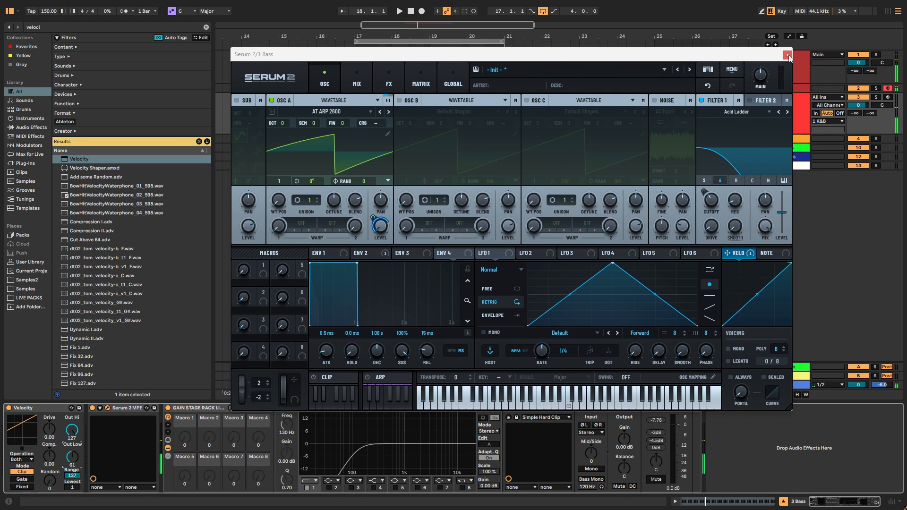
click(787, 55)
click(9, 11)
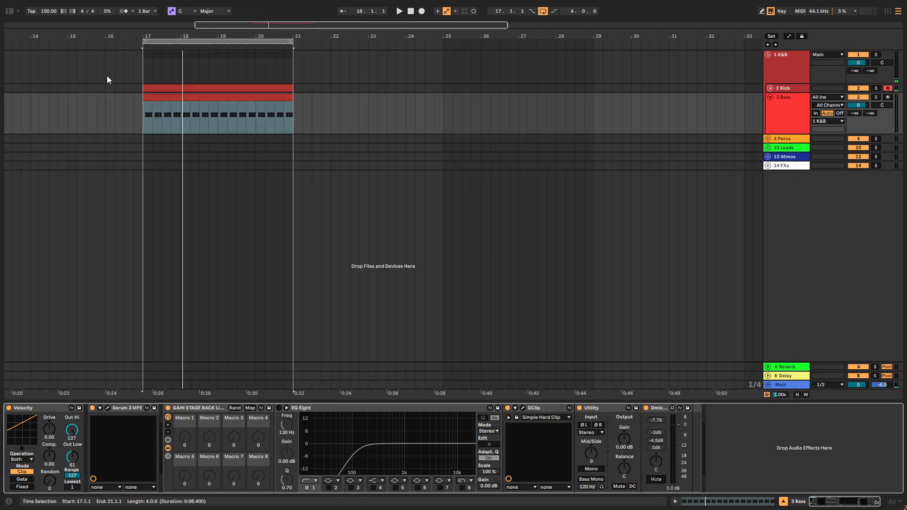
Examine the note velocities in the bass clip, and return to the Serum 2 window to replay the loop
double_click(199, 111)
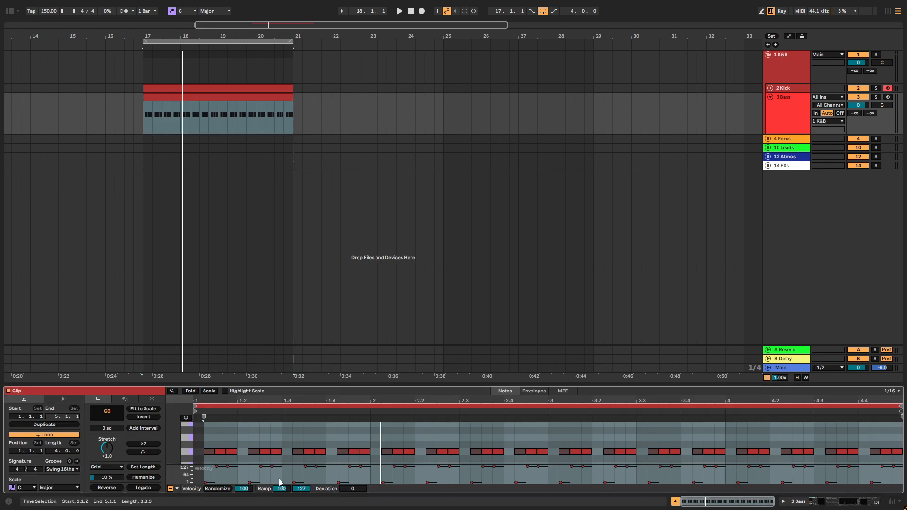
double_click(788, 114)
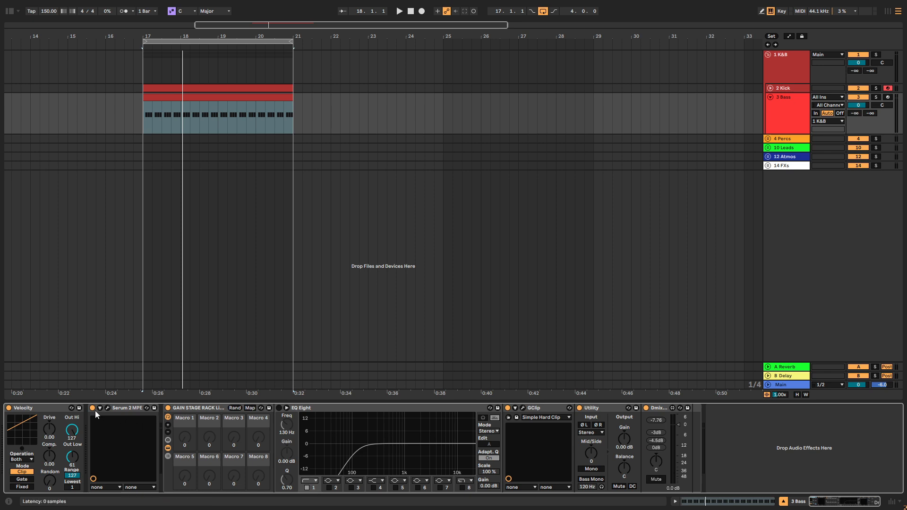
click(107, 408)
key(space)
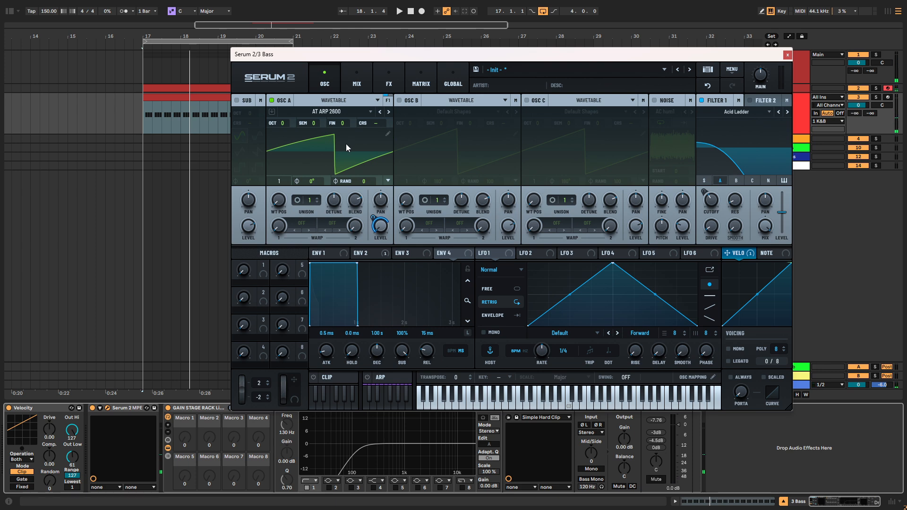
Add a Bode effect to Serum 2's Main effects chain
click(390, 84)
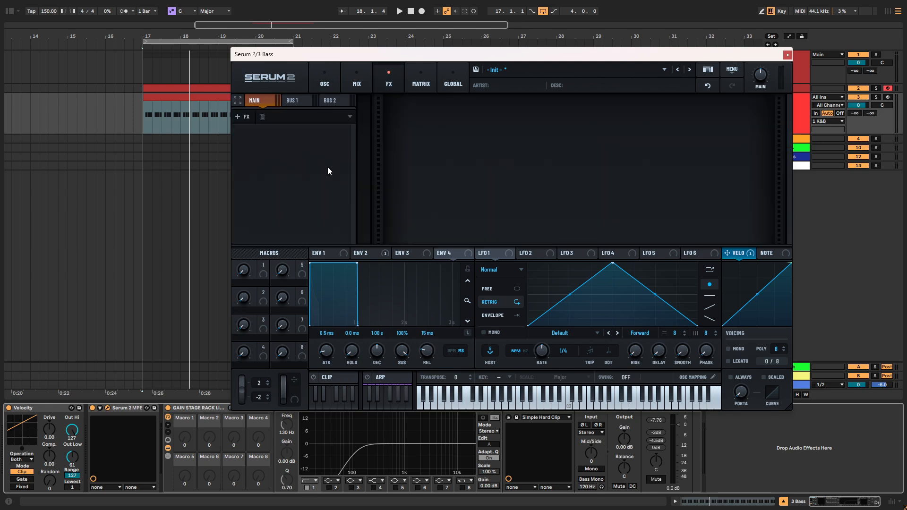
click(247, 117)
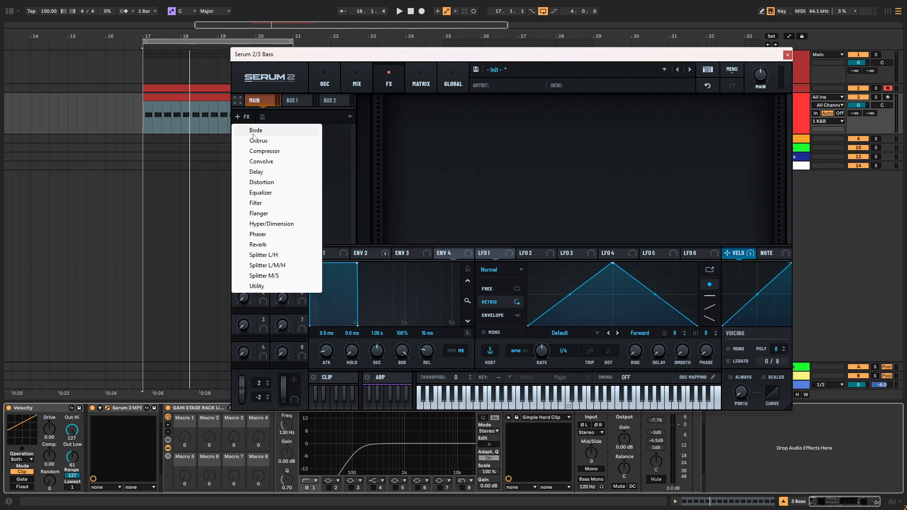
click(255, 131)
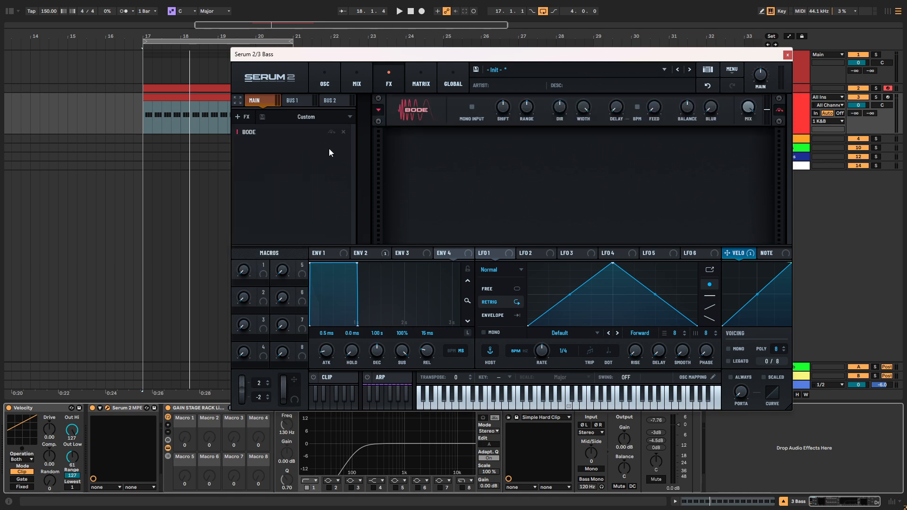
Bypass and re-enable the Bode effect while the loop plays to compare the bass with and without it
click(331, 133)
key(space)
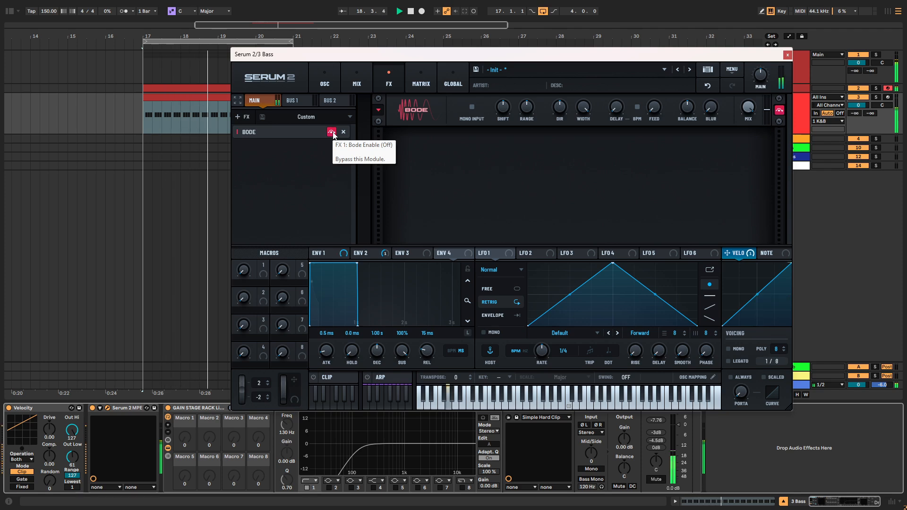
click(333, 132)
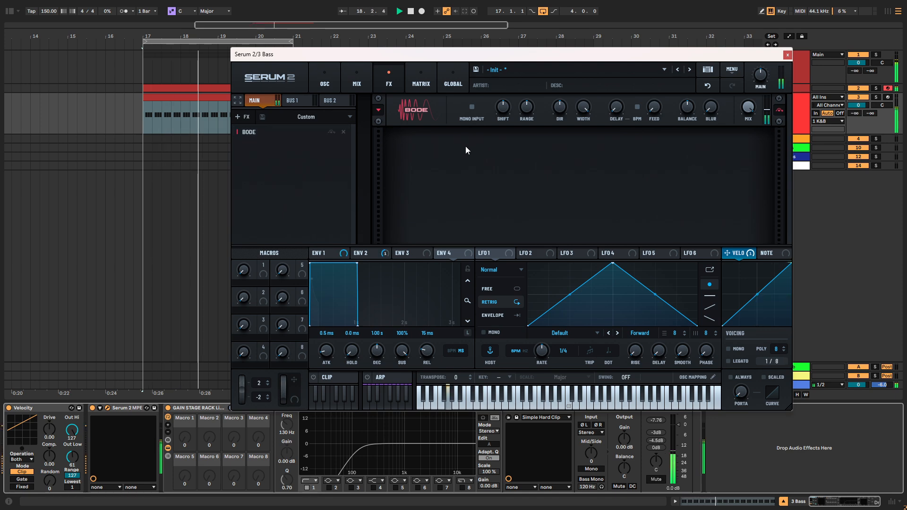
click(331, 132)
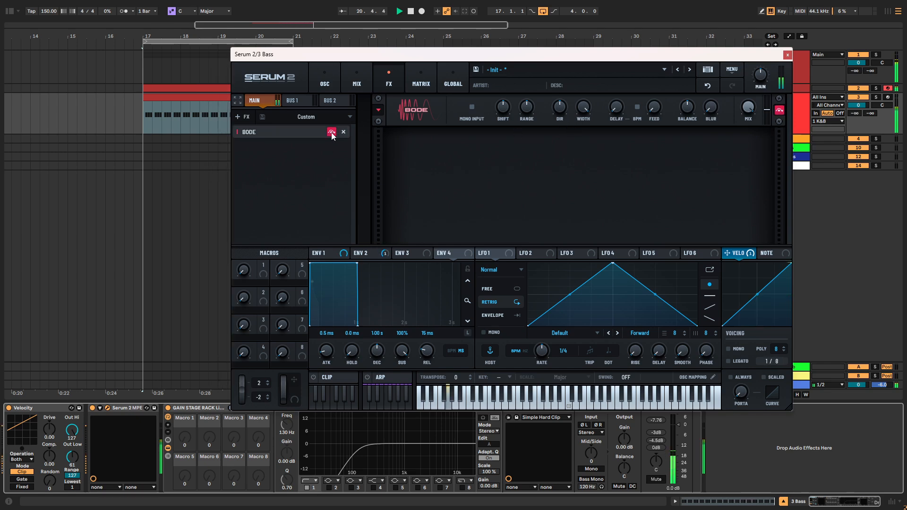
click(330, 133)
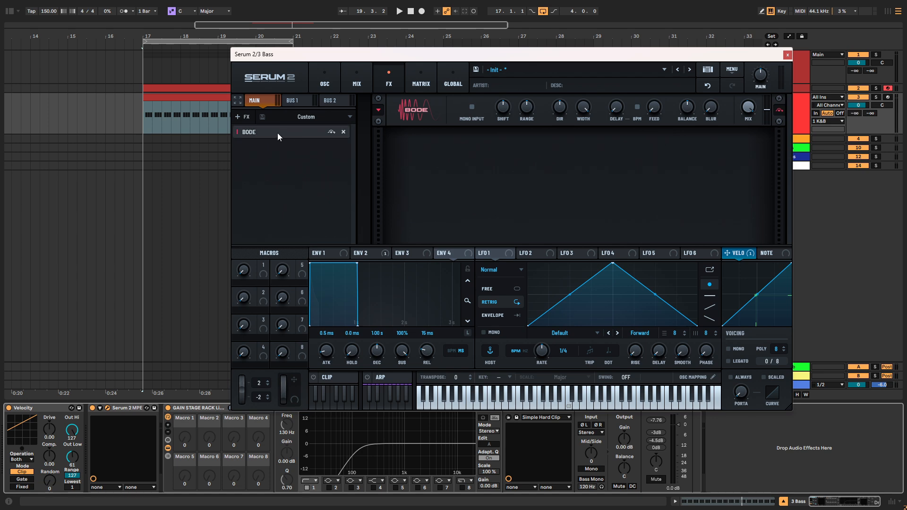
Stack four more Bode effects in the Main effects chain, removing the Chorus added by mistake
click(238, 117)
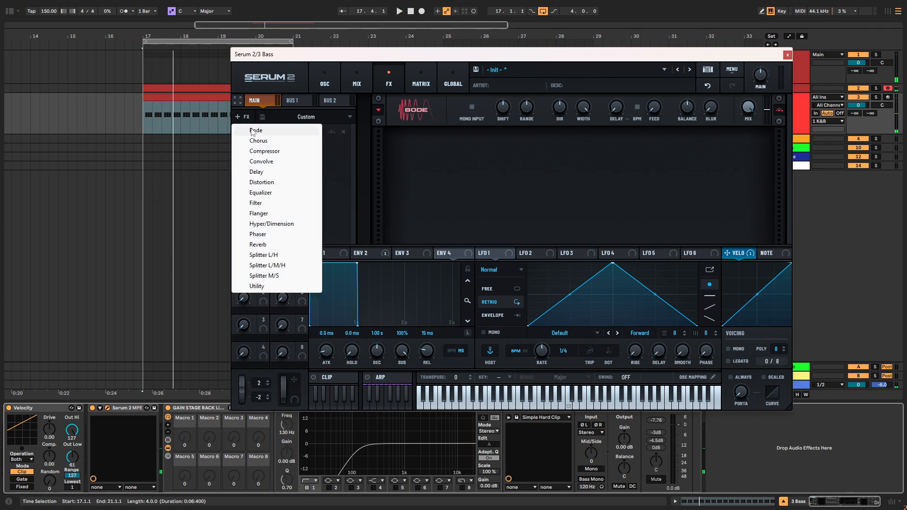
click(252, 132)
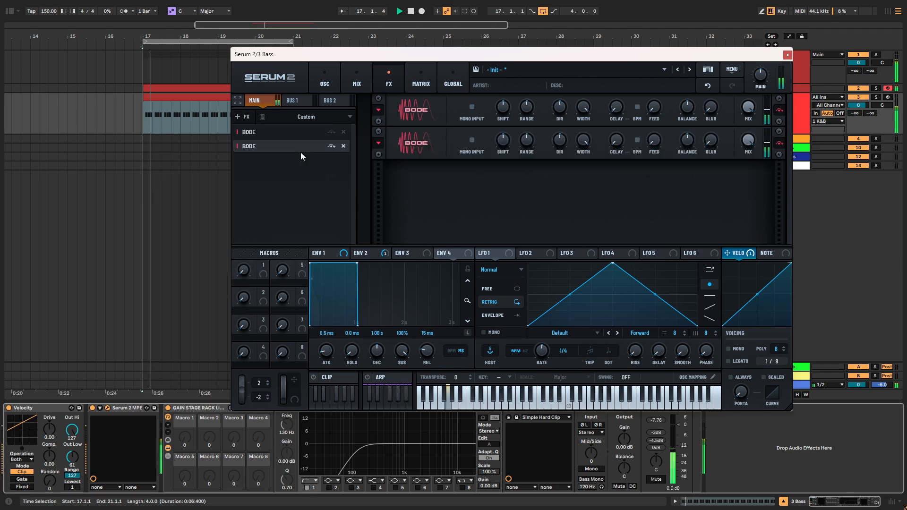
click(241, 117)
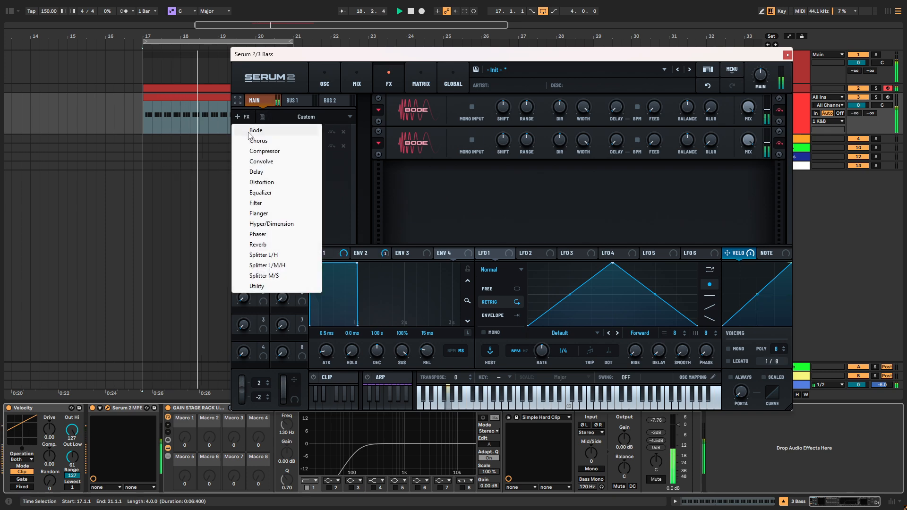
click(252, 131)
click(245, 117)
click(246, 140)
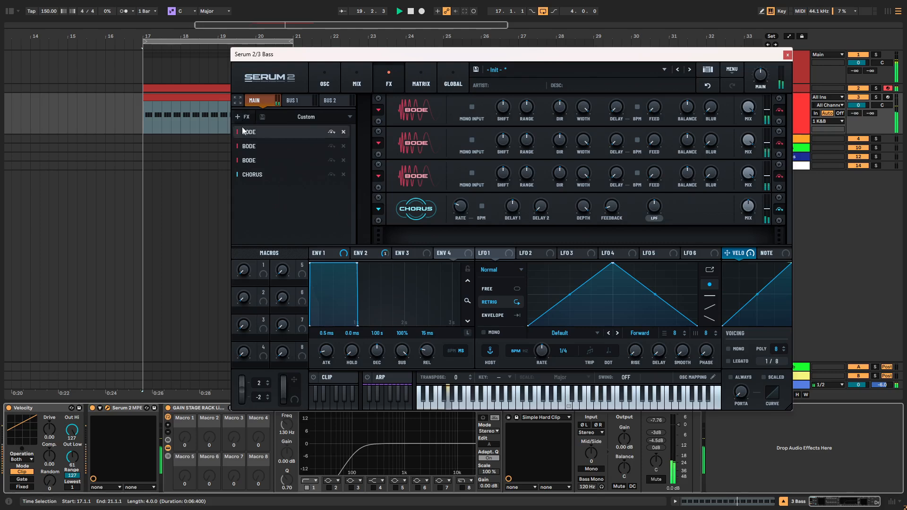
click(343, 175)
click(245, 117)
click(255, 130)
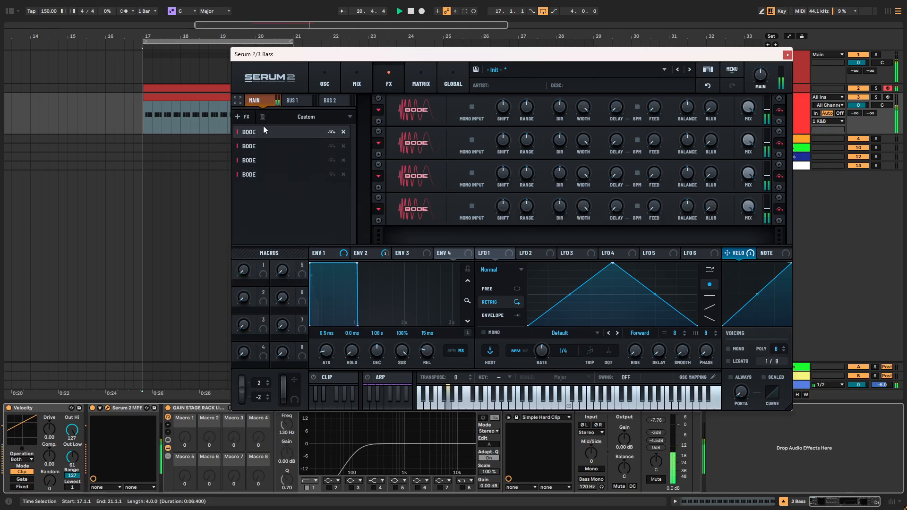
click(243, 117)
click(253, 130)
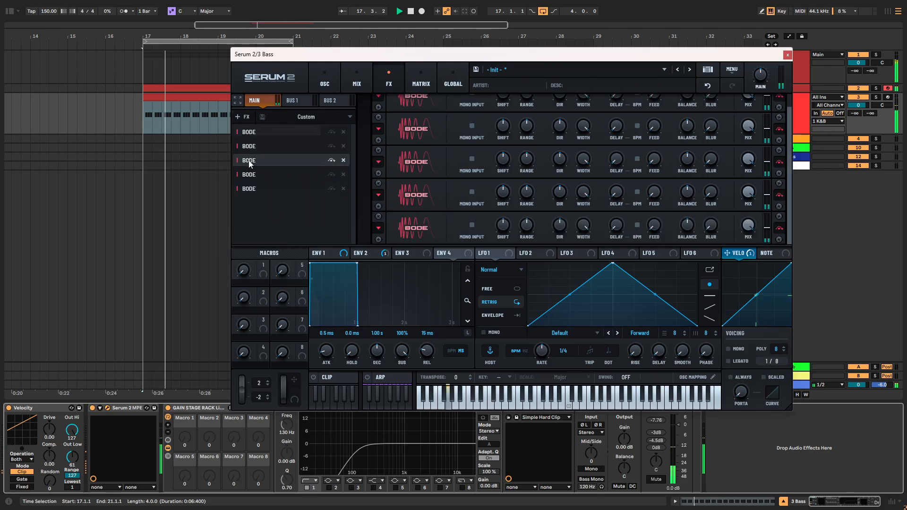
Remove the four extra Bode effects, keeping only the first one
click(343, 189)
click(344, 175)
click(343, 160)
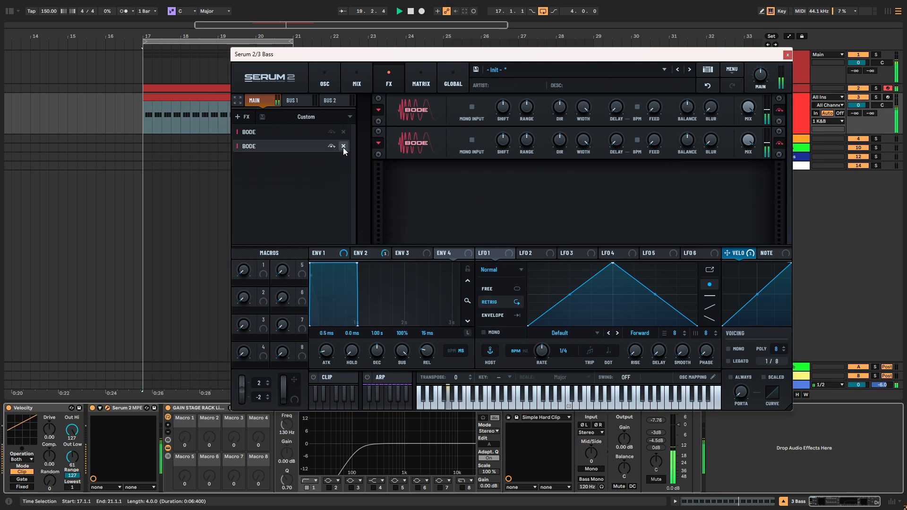
click(343, 146)
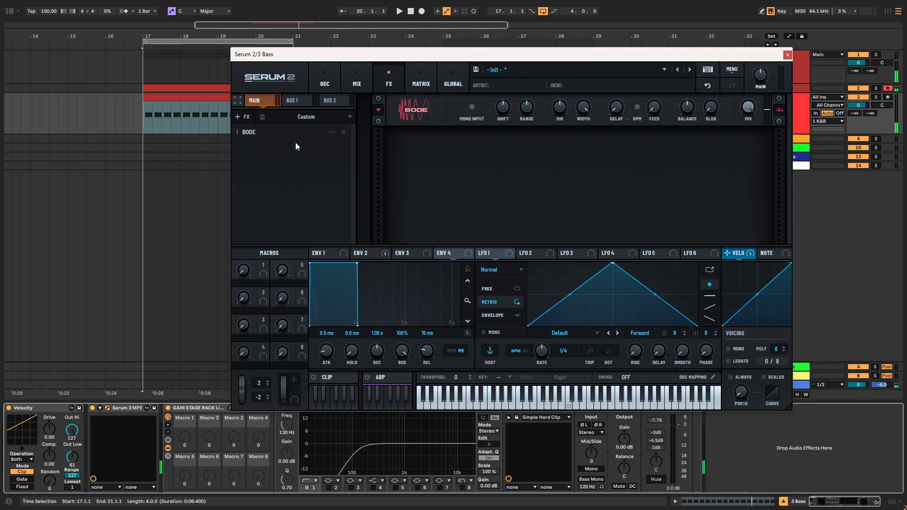
Add a Splitter L/M/H after Bode and set its crossovers to 259 Hz and 2376 Hz
click(243, 117)
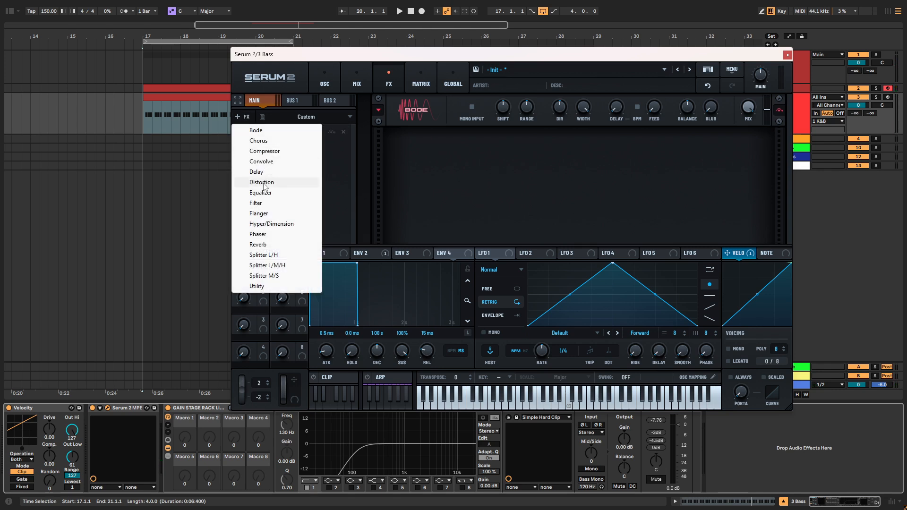
click(266, 267)
key(space)
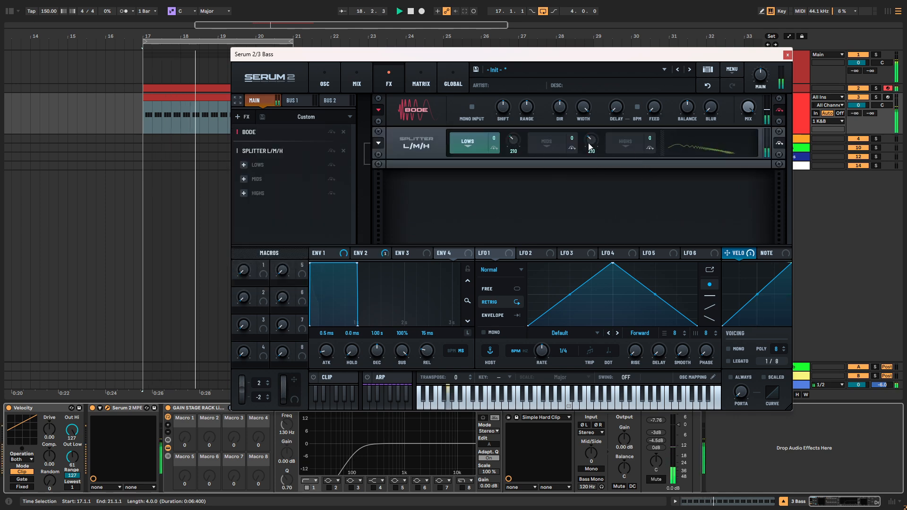
drag(591, 144, 596, 112)
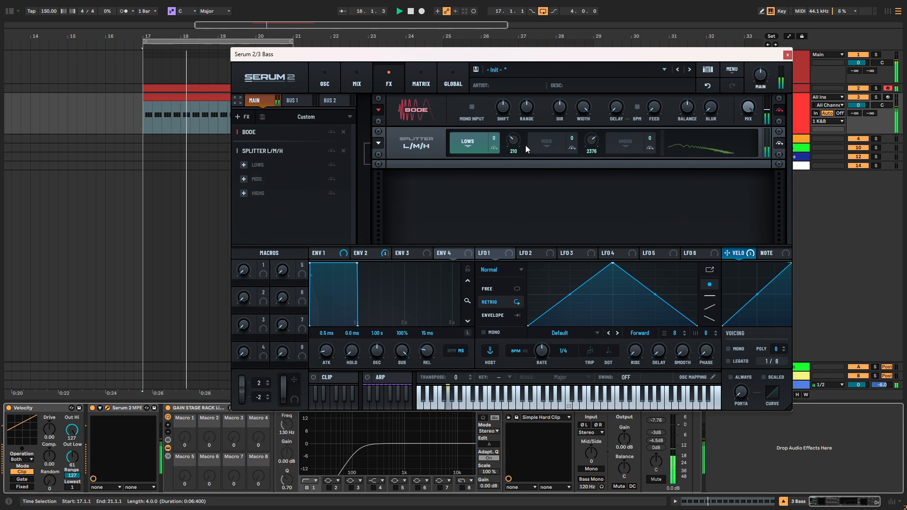
mouse_move(513, 140)
mouse_down()
mouse_move(509, 171)
mouse_move(509, 132)
mouse_move(520, 142)
mouse_move(518, 128)
mouse_move(515, 140)
mouse_up()
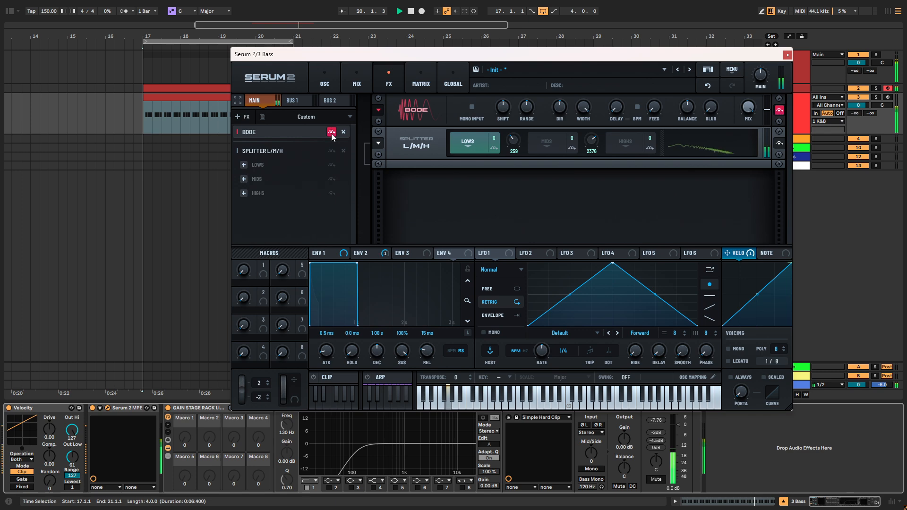
Try the splitter's low crossover around 216 Hz, restore it to 259 Hz and re-enable the Bode effect
drag(516, 148, 514, 154)
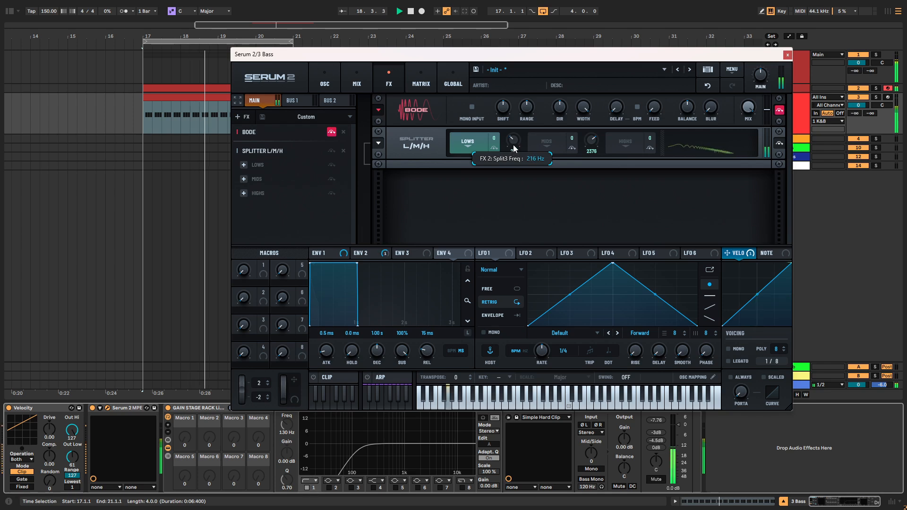
double_click(513, 144)
click(333, 132)
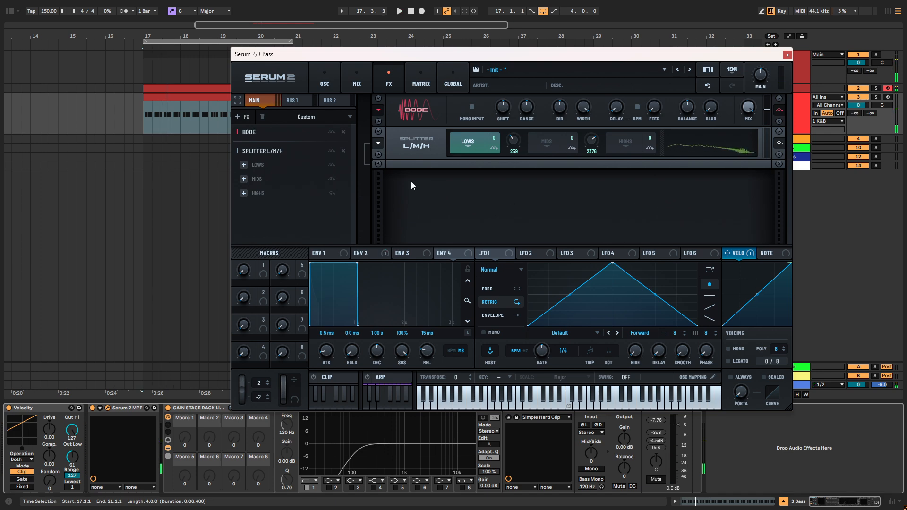
Add a Distortion effect to the splitter's Mids band and play the loop
click(780, 112)
key(space)
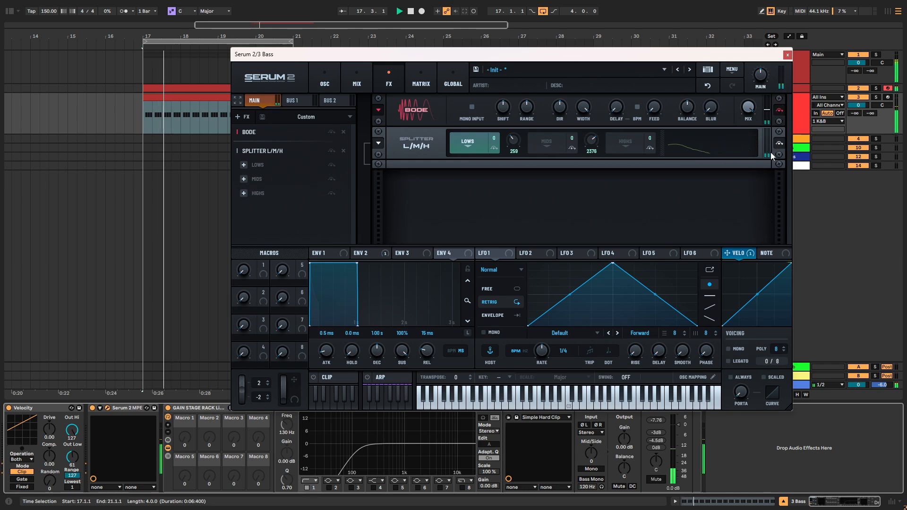
click(254, 180)
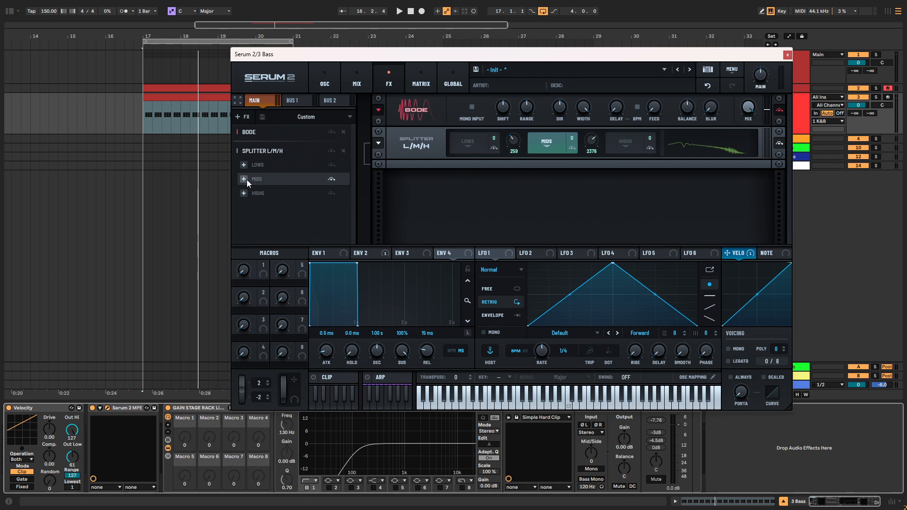
click(245, 179)
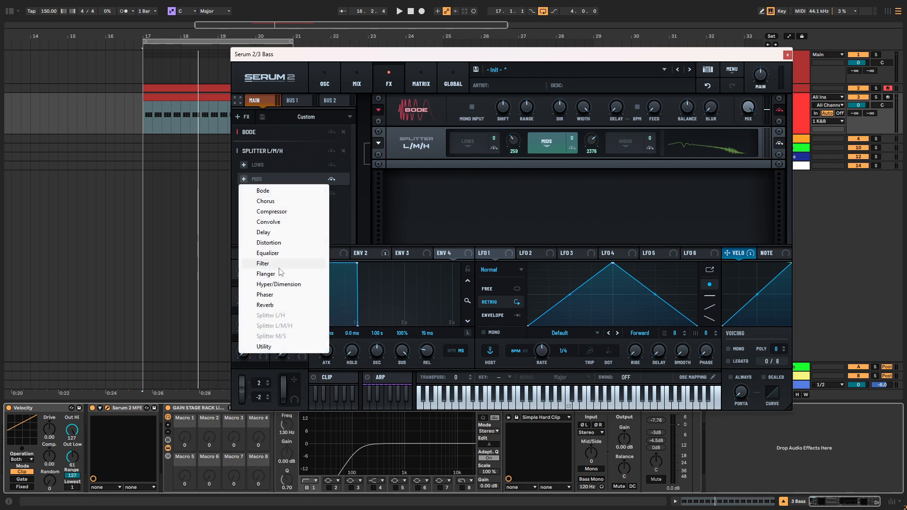
click(264, 243)
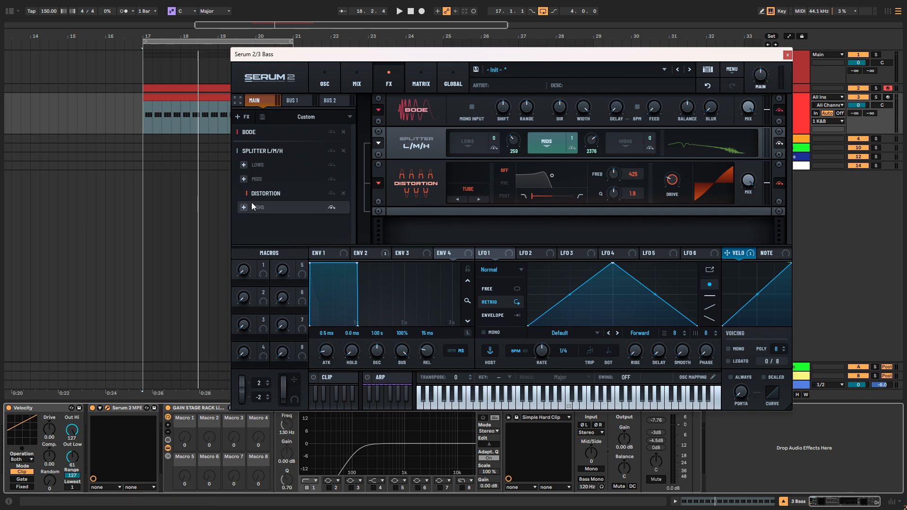
key(space)
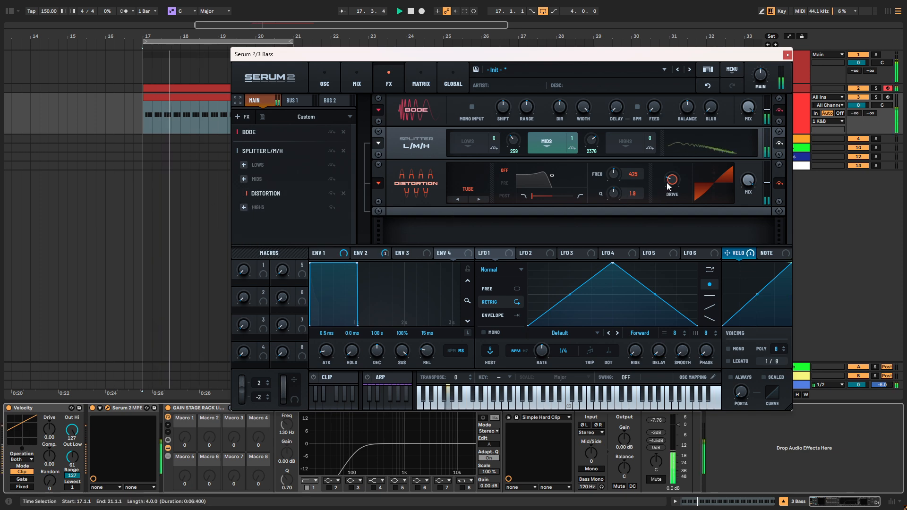
Audition the Softclip, Hardclip and Soft Sat. types on the Mids distortion while adjusting its drive and mix
drag(669, 185, 654, 165)
click(478, 199)
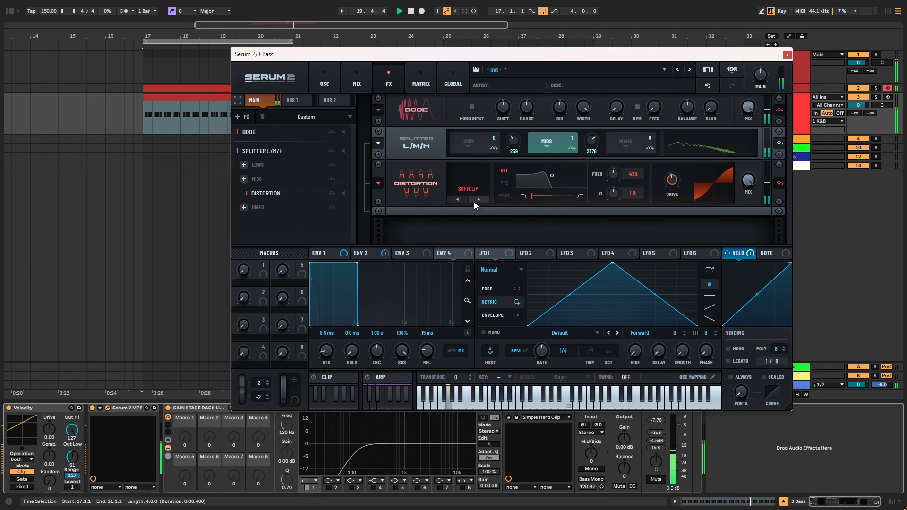
click(456, 199)
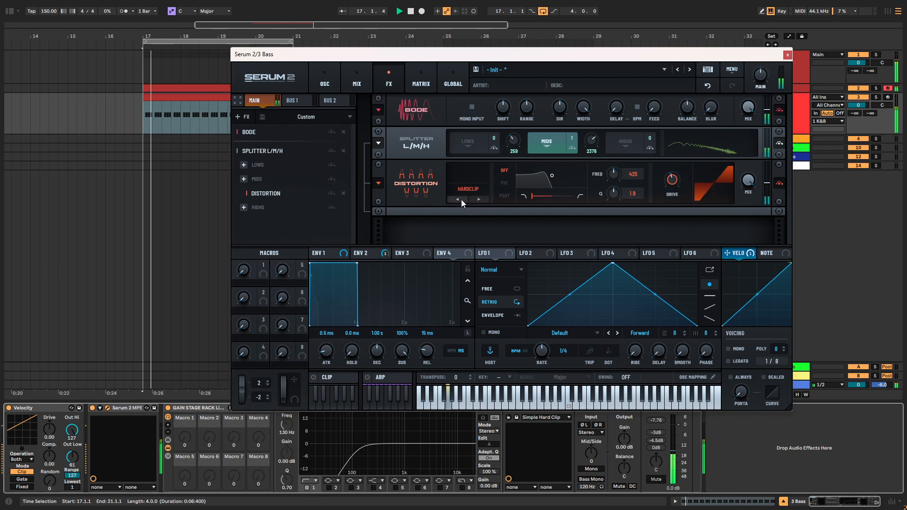
click(460, 200)
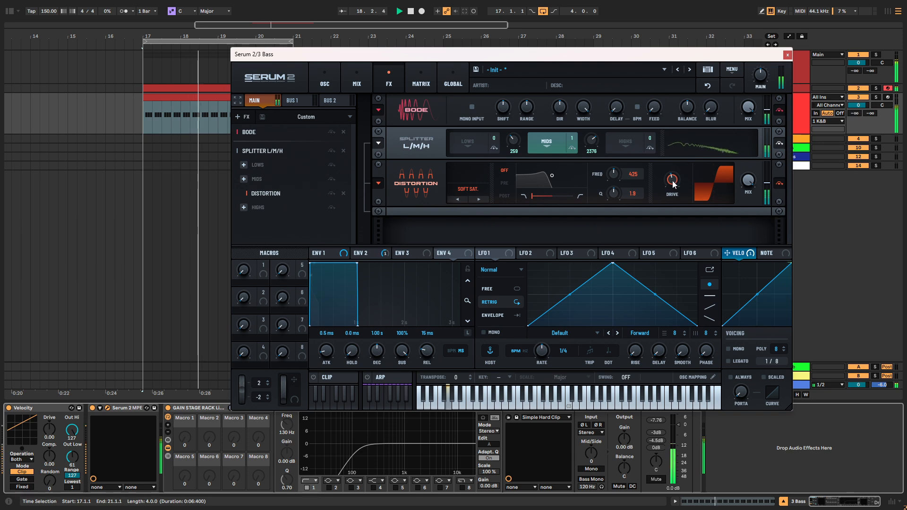
drag(673, 180, 656, 188)
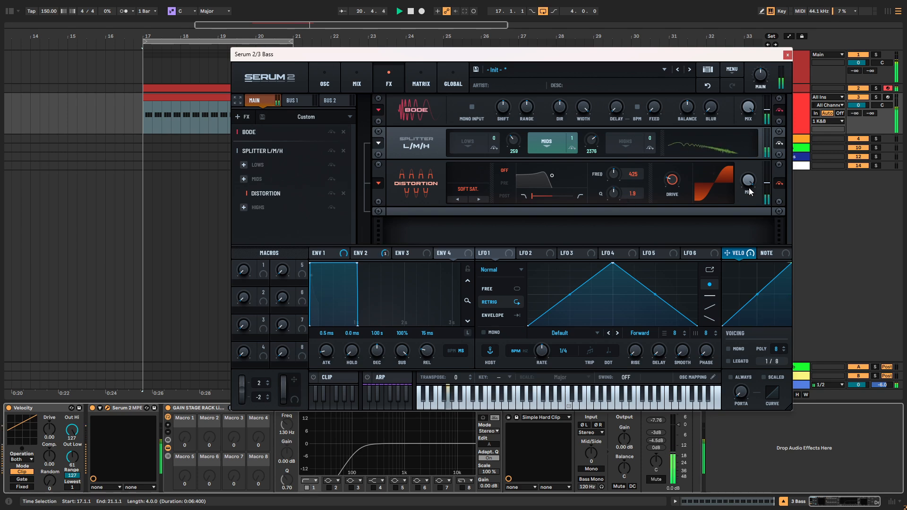
drag(750, 188, 730, 213)
Try the Mids distortion's filter in Post mode at 22050 Hz with Q 0.8, then turn the filter off
click(508, 183)
mouse_move(532, 198)
mouse_down()
mouse_move(554, 197)
mouse_move(500, 197)
mouse_up()
click(502, 196)
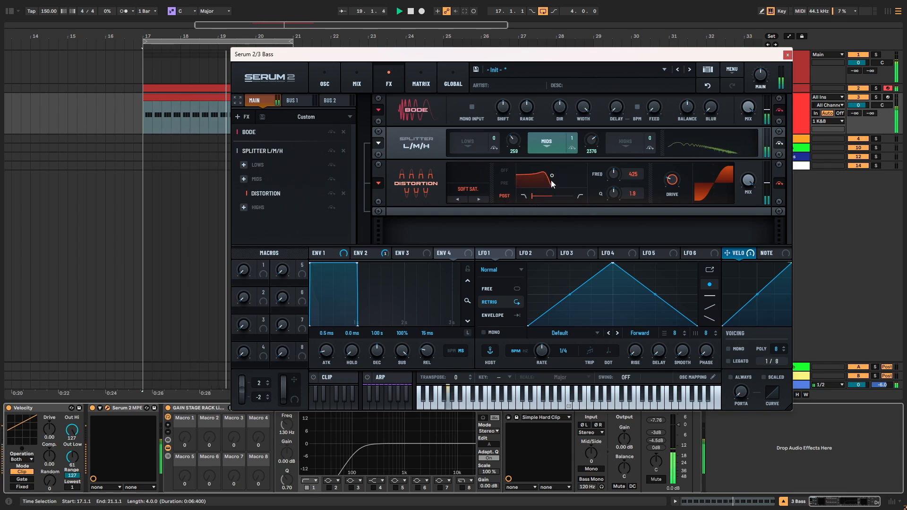
drag(551, 180, 597, 181)
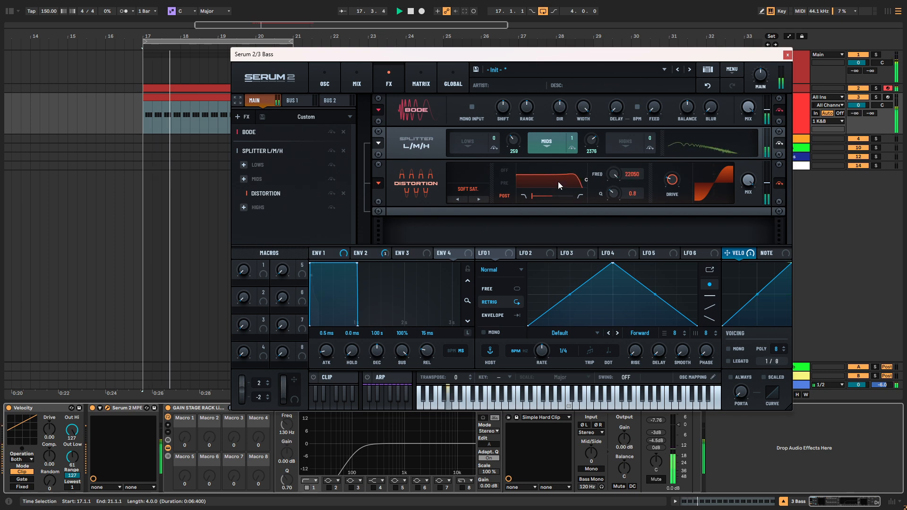
click(505, 170)
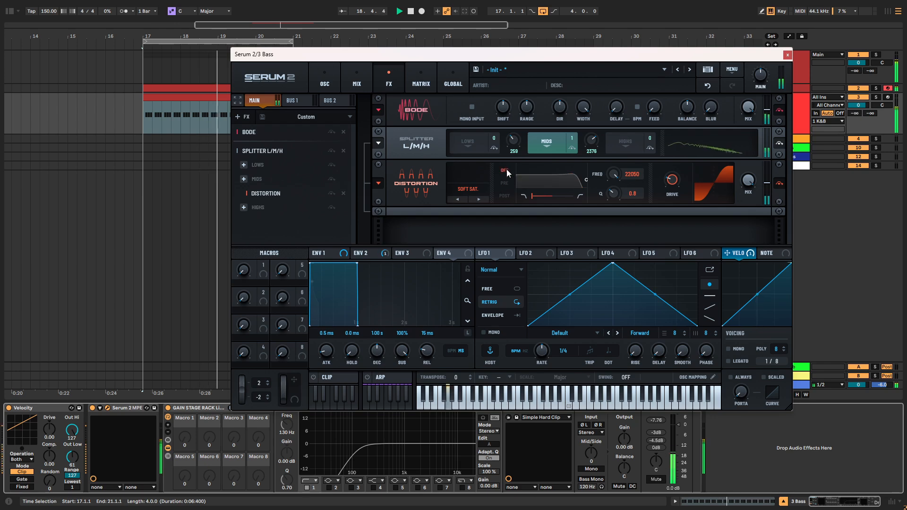
Switch the Mids distortion back to the Tube type and readjust its drive
drag(671, 185, 670, 178)
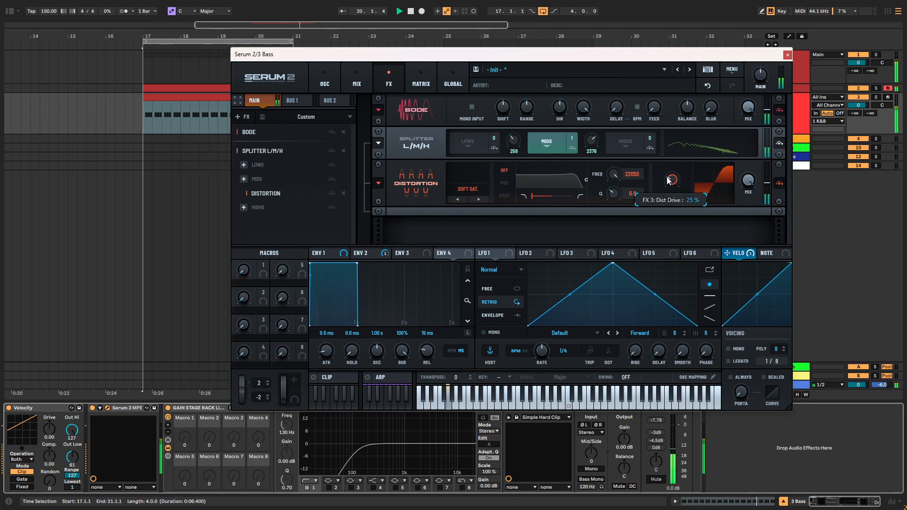
click(474, 201)
click(479, 200)
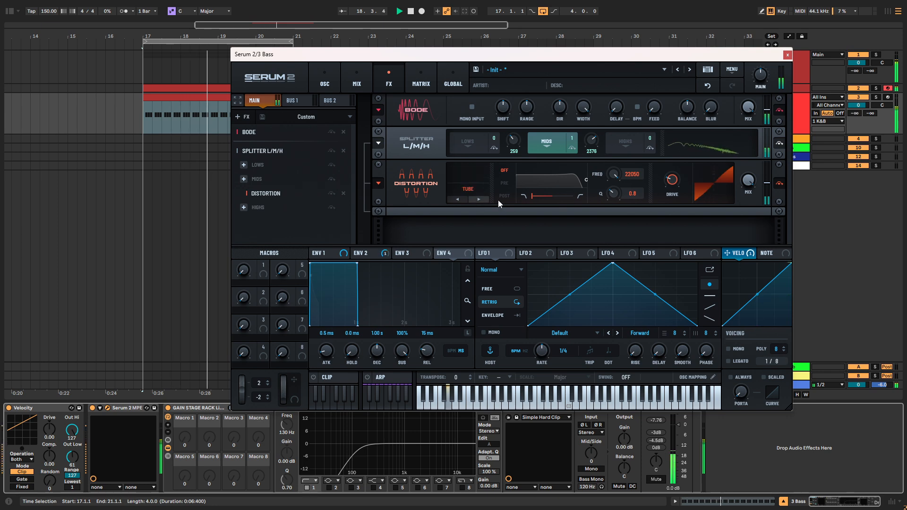
drag(682, 152, 670, 168)
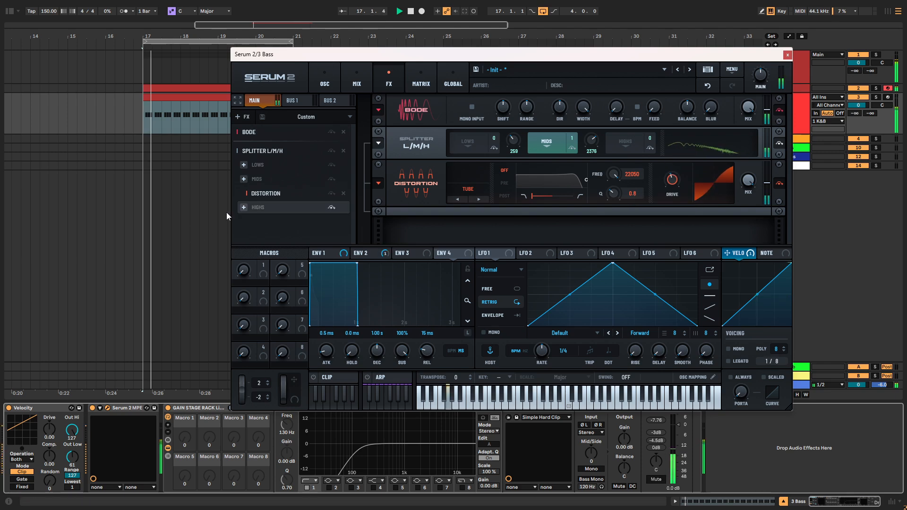
Add a Distortion to the splitter's Highs band, compare it with the Mids distortion and select it for editing
click(243, 207)
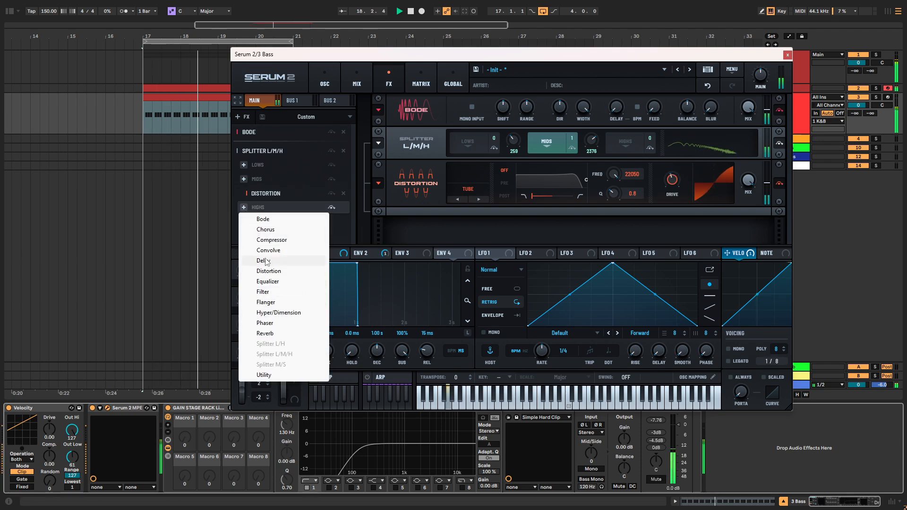
click(276, 271)
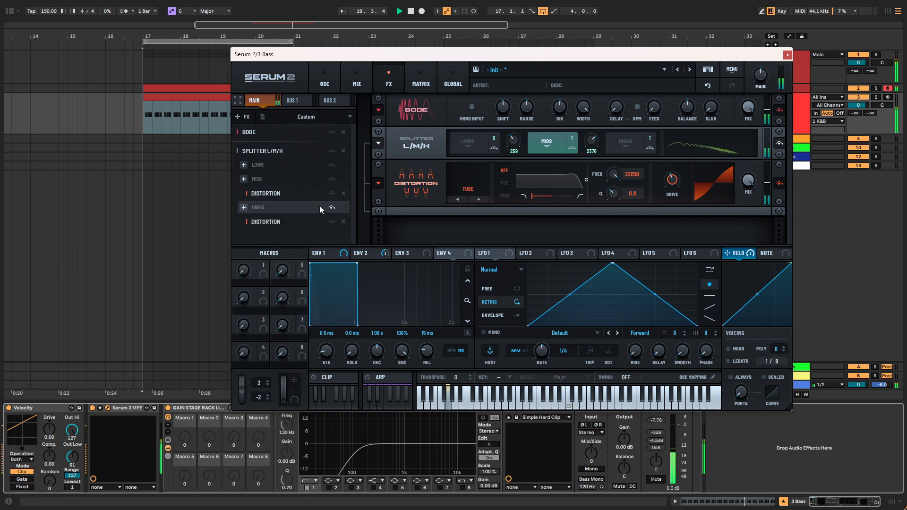
click(263, 220)
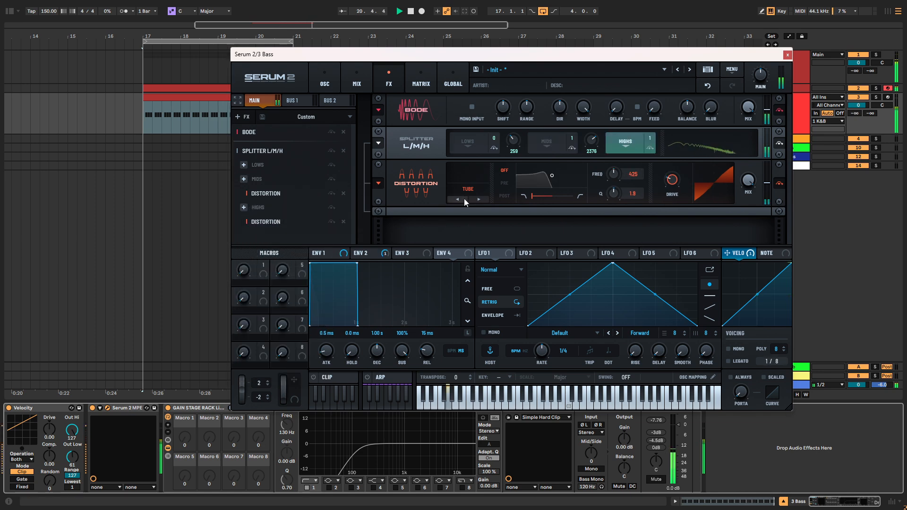
click(273, 194)
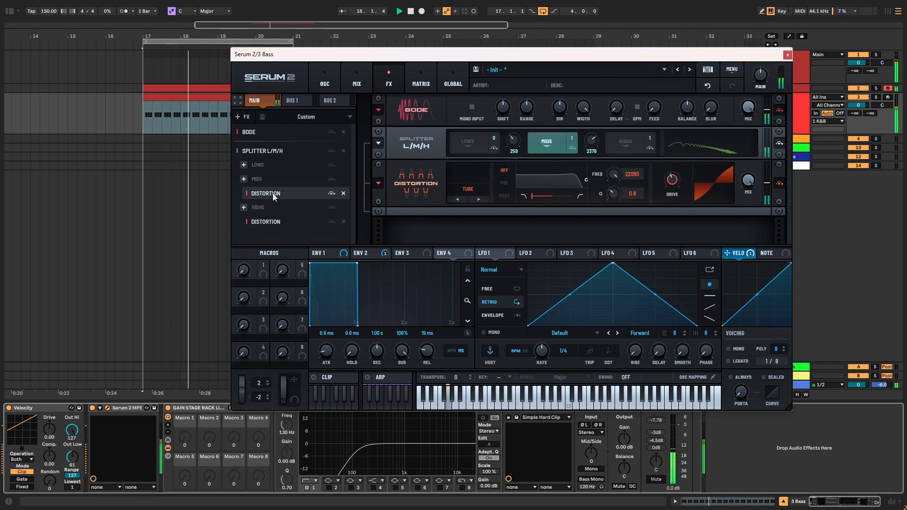
click(262, 223)
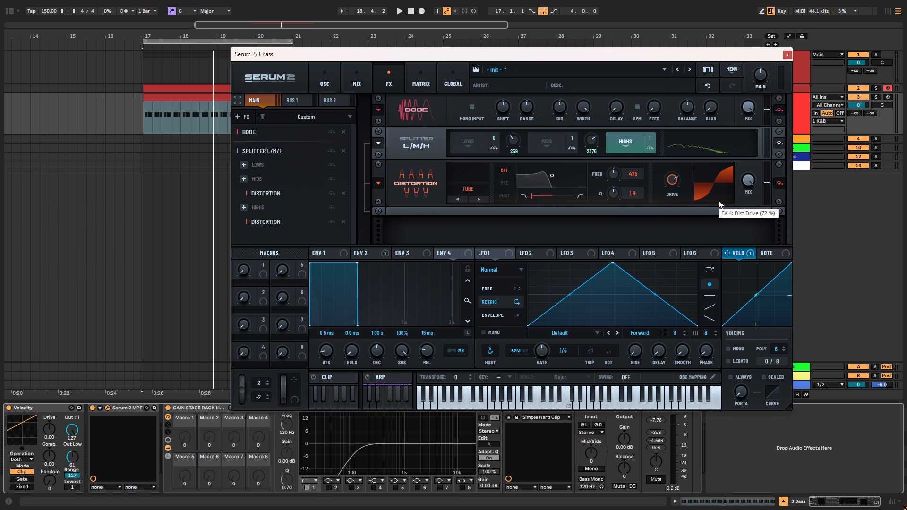
Raise the Highs distortion's drive to about 82% while the loop plays
key(space)
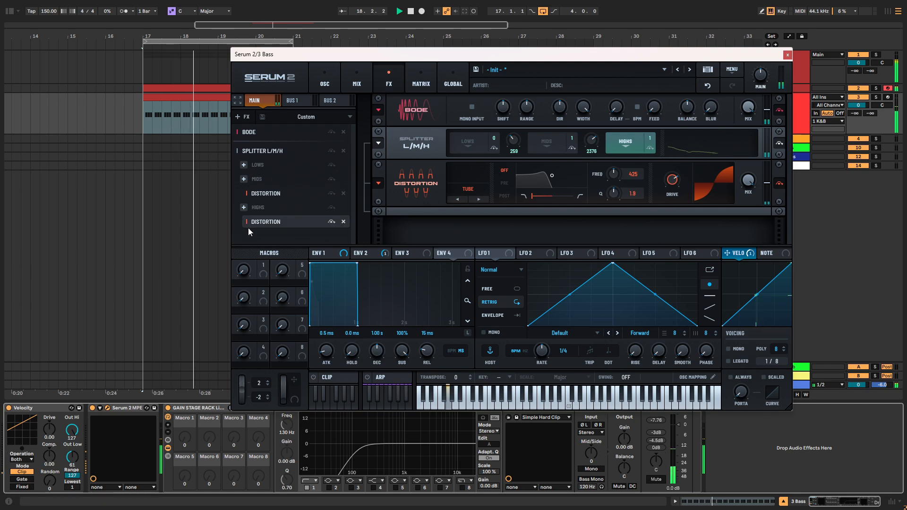
drag(678, 180, 677, 166)
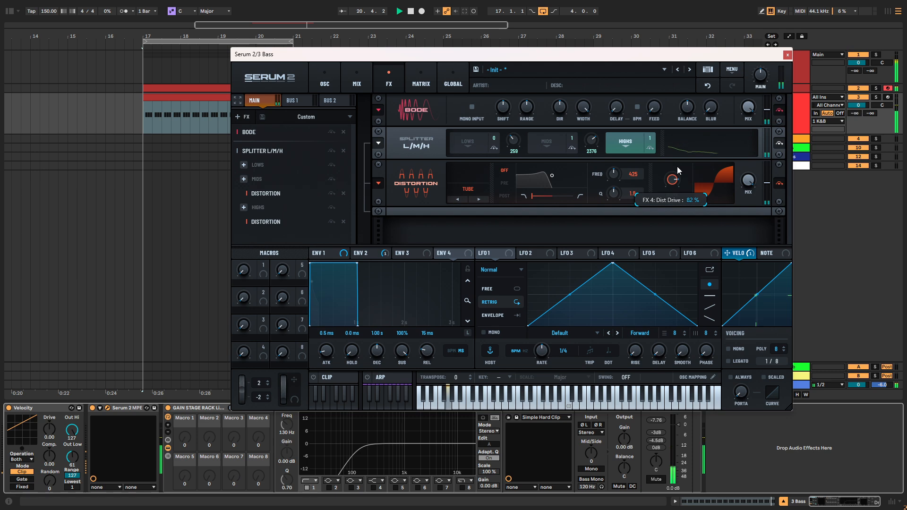
key(space)
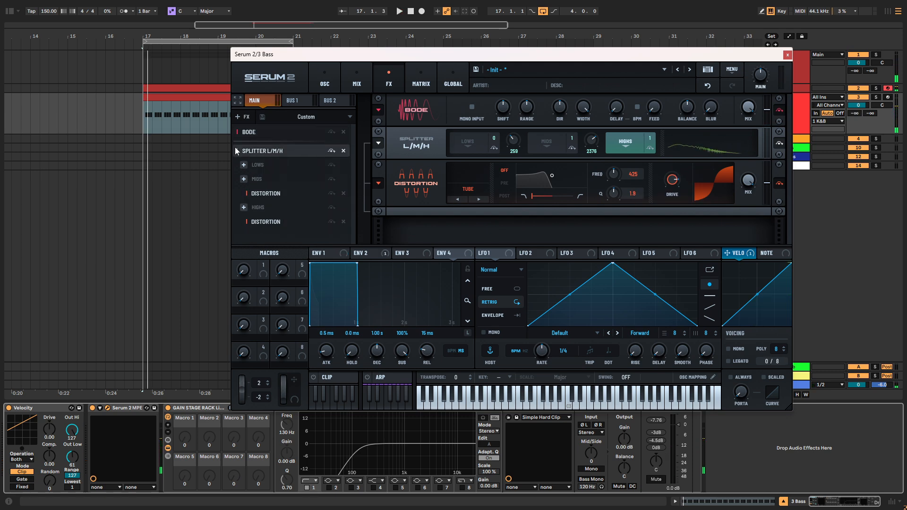
Add an Equalizer at the end of the chain and set its low band to a bell at 471 Hz, Q 49, gain -1.9
click(244, 117)
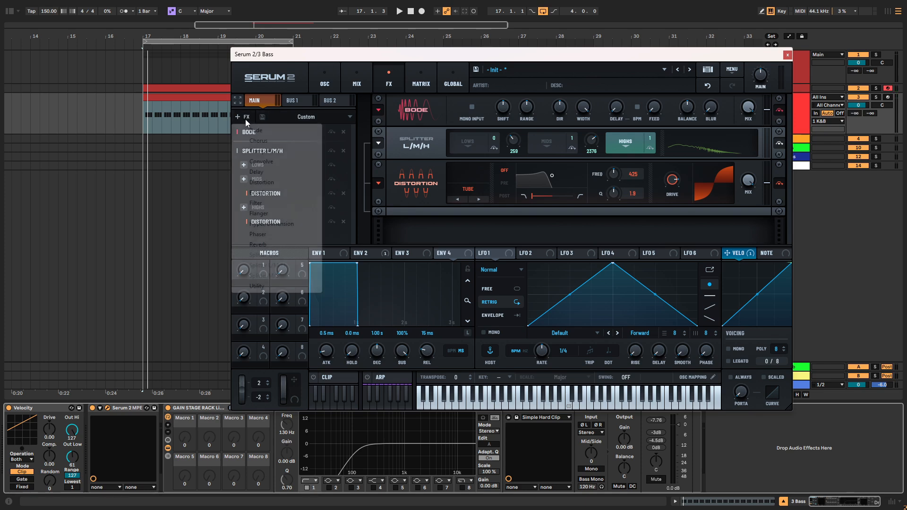
click(262, 193)
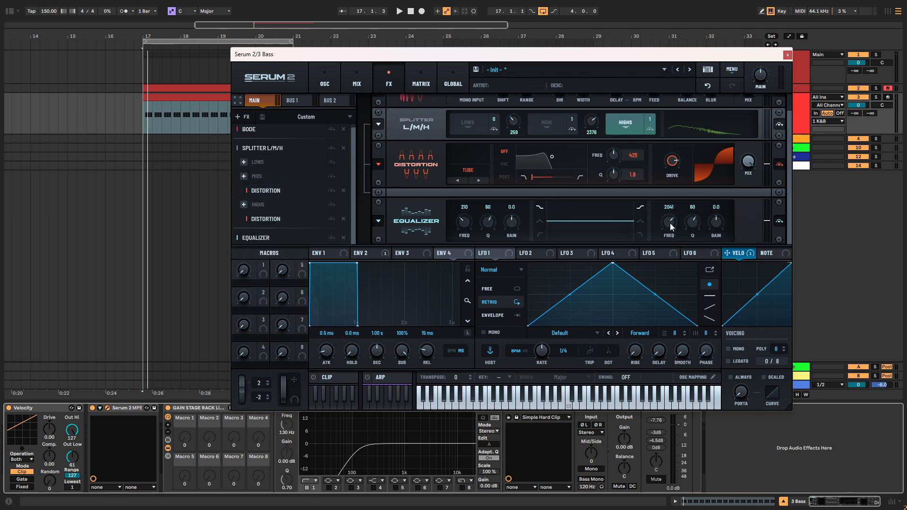
key(space)
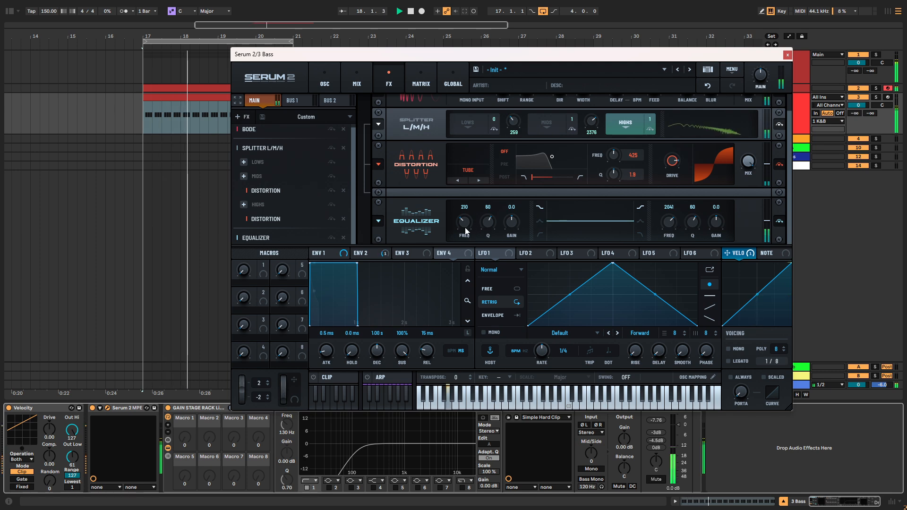
drag(514, 222, 514, 220)
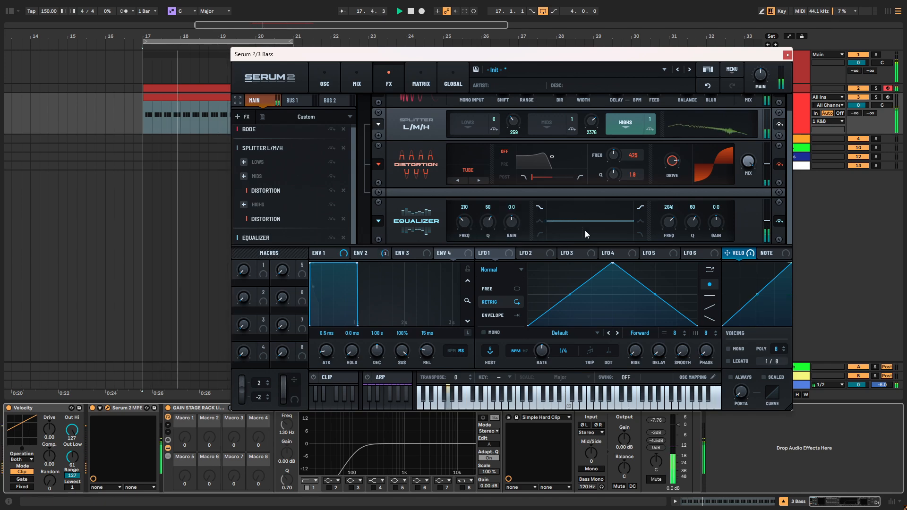
click(540, 223)
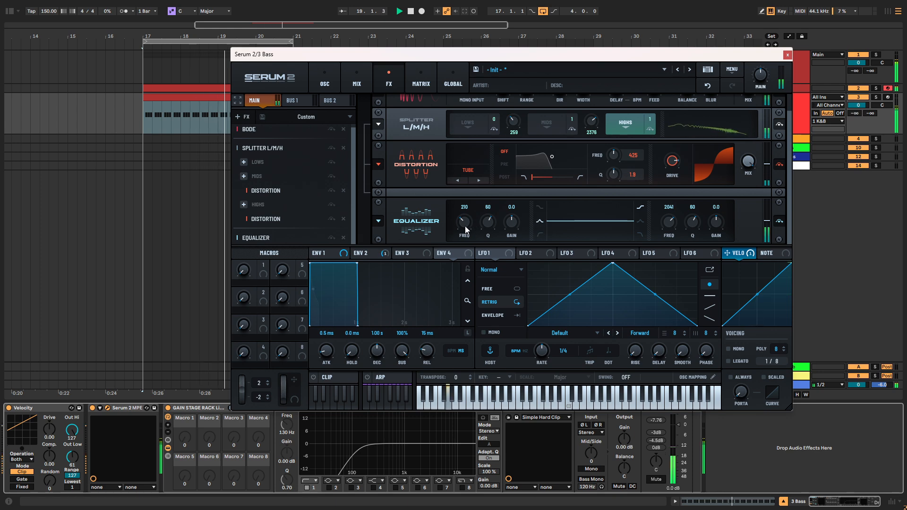
drag(464, 231, 514, 227)
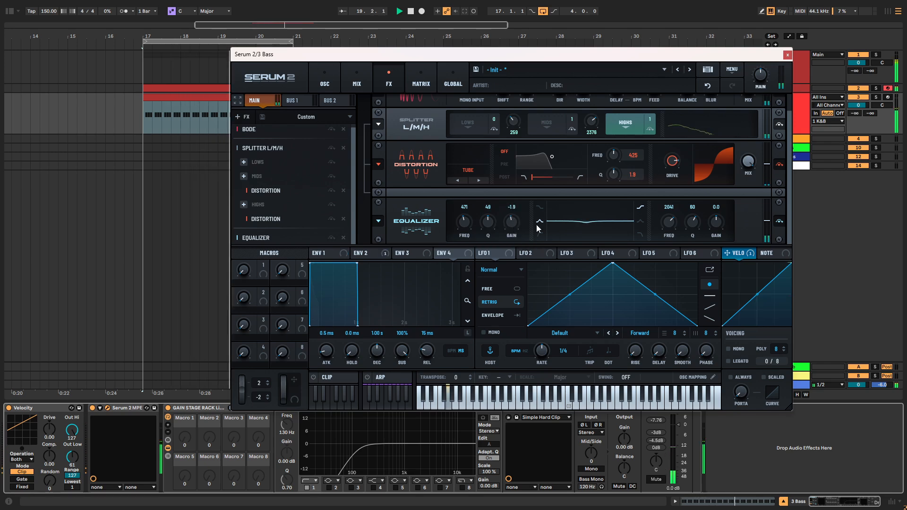
Set the Equalizer's high band to a bell at 892 Hz, Q 47, gain -1.3, and compare the sound with the Equalizer bypassed
click(644, 223)
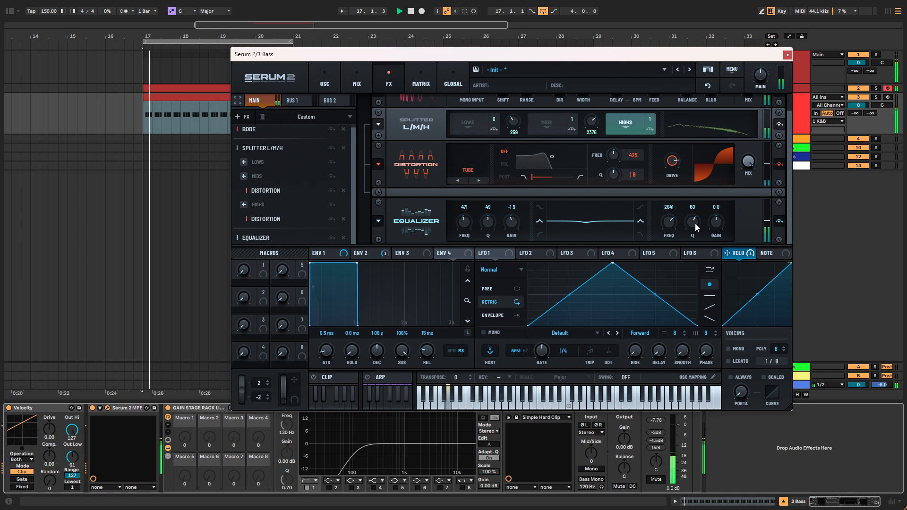
drag(689, 223, 671, 234)
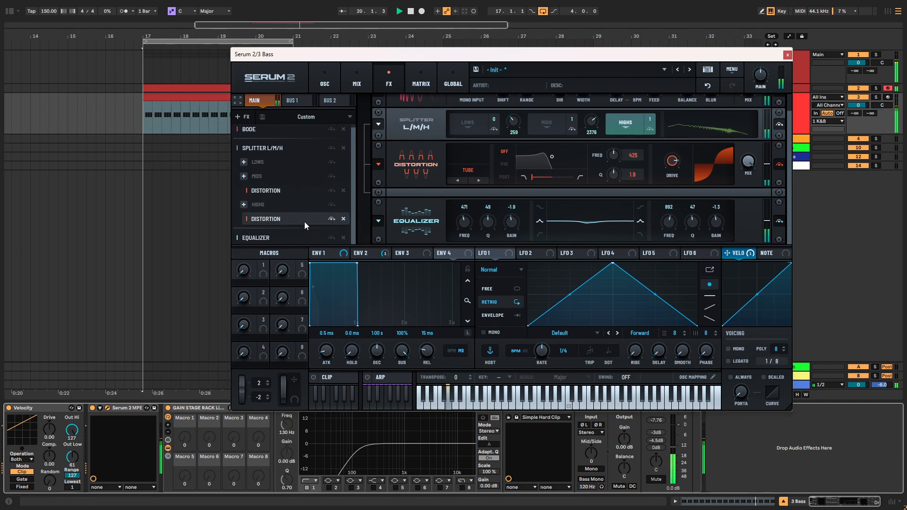
click(333, 239)
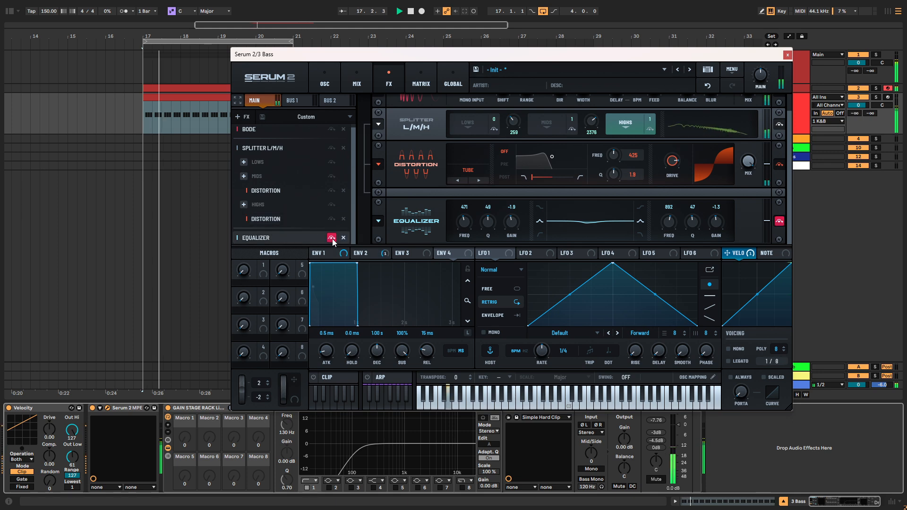
click(332, 238)
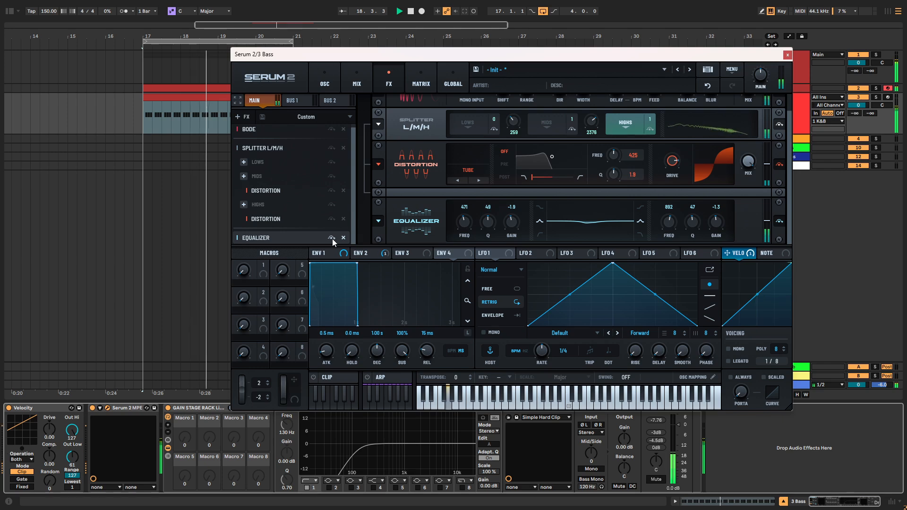
key(space)
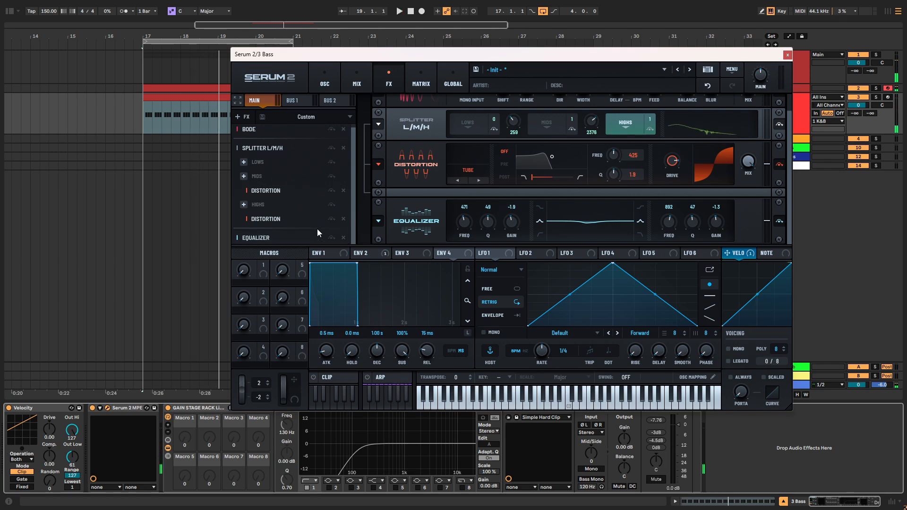
With the loop playing, switch Envelope 2 to tempo-synced times, set its decay to 1/8 and adjust its decay curve
click(324, 84)
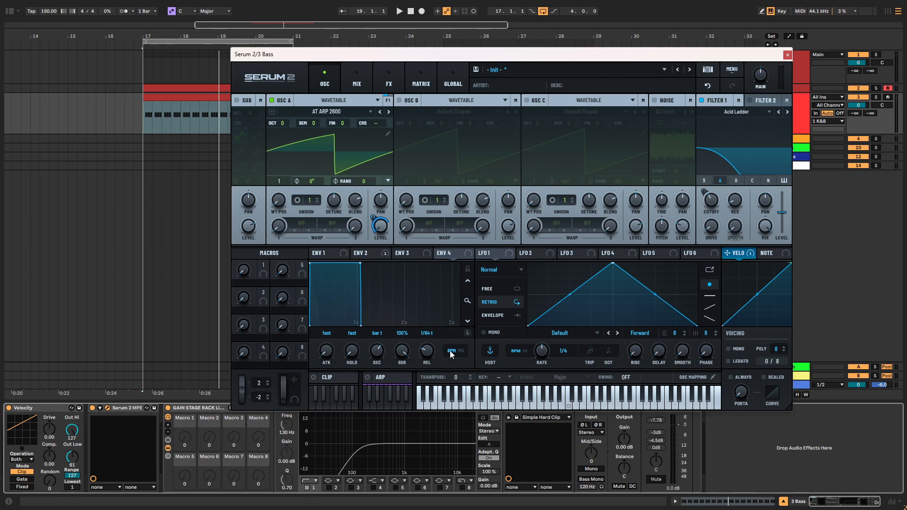
key(space)
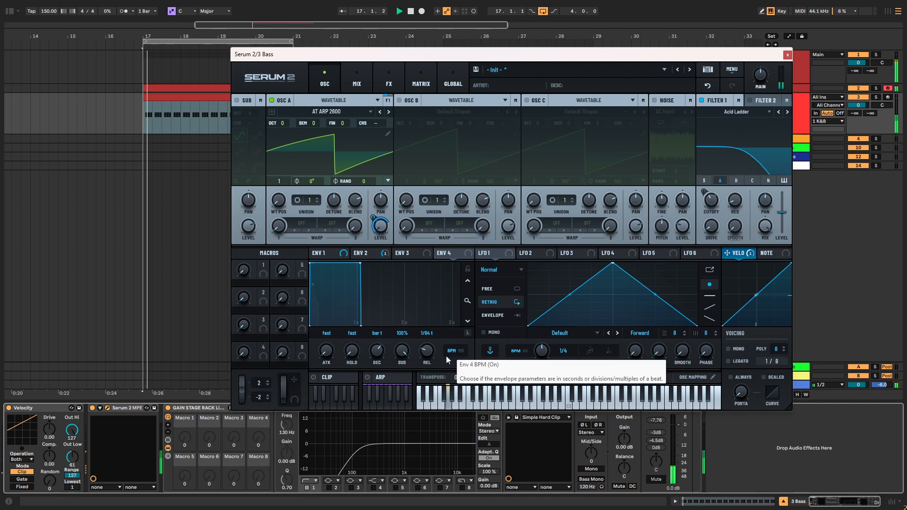
click(369, 253)
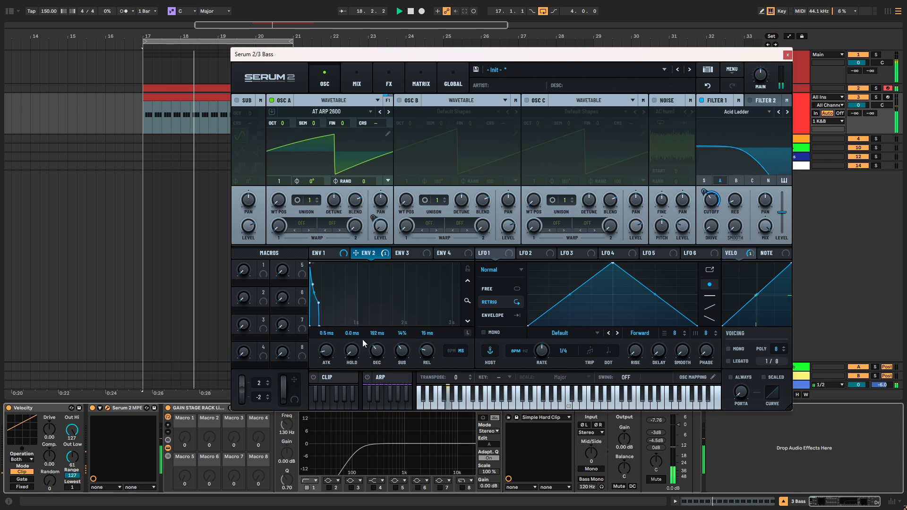
click(449, 351)
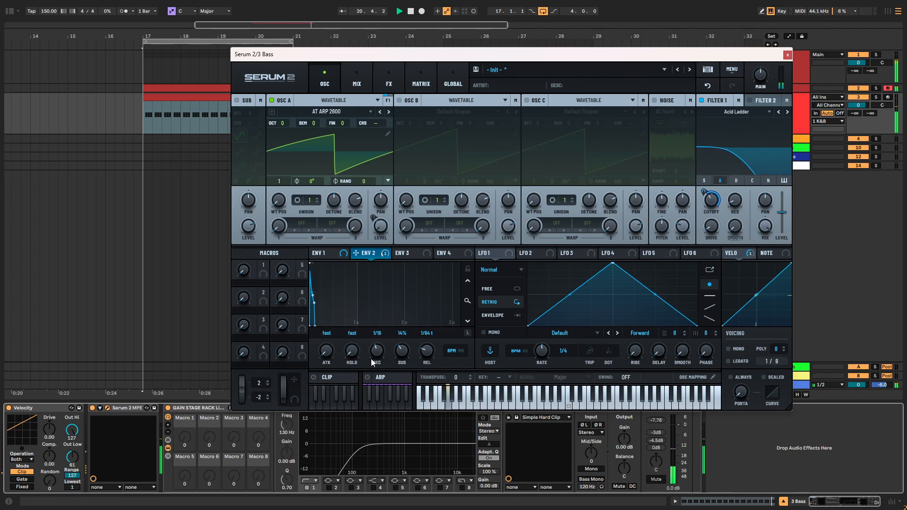
drag(370, 358, 373, 354)
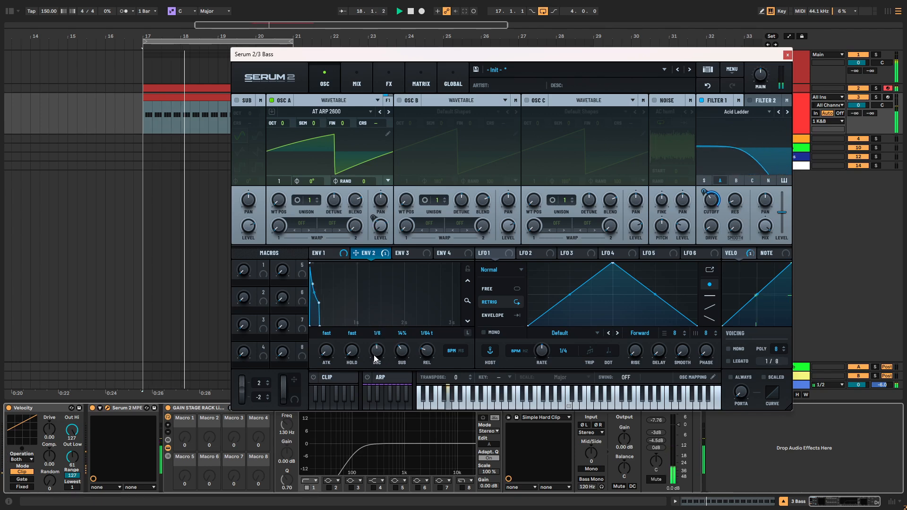
drag(314, 291, 317, 302)
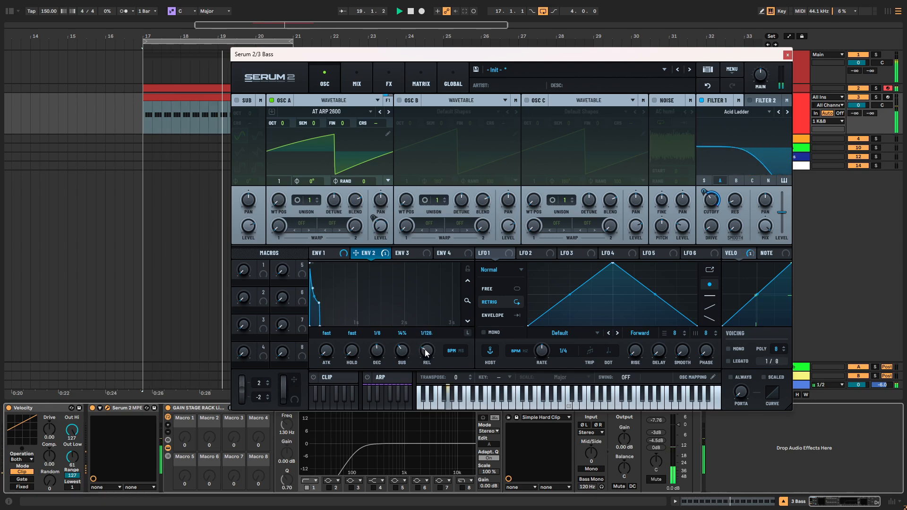
Set Envelope 2's release to 1/128 and its sustain to 12%
drag(426, 353, 418, 360)
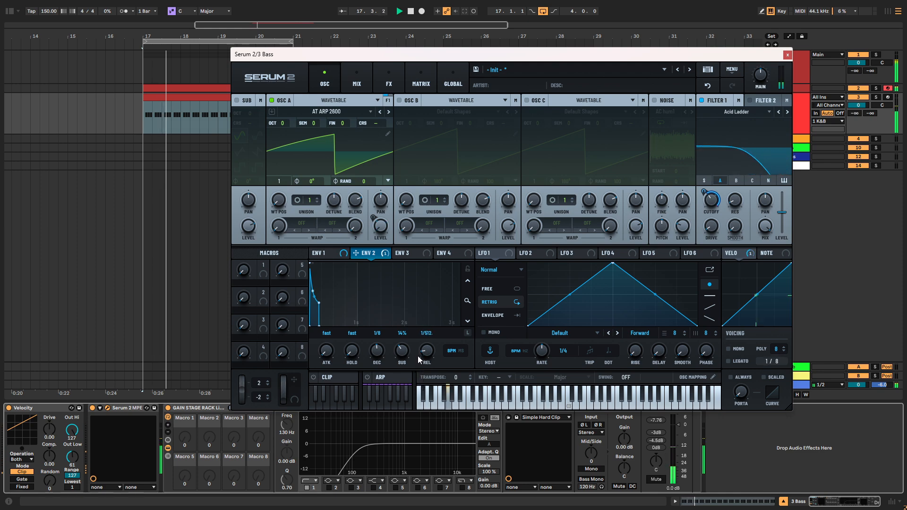
mouse_move(416, 354)
mouse_down()
mouse_move(404, 338)
mouse_move(400, 356)
mouse_up()
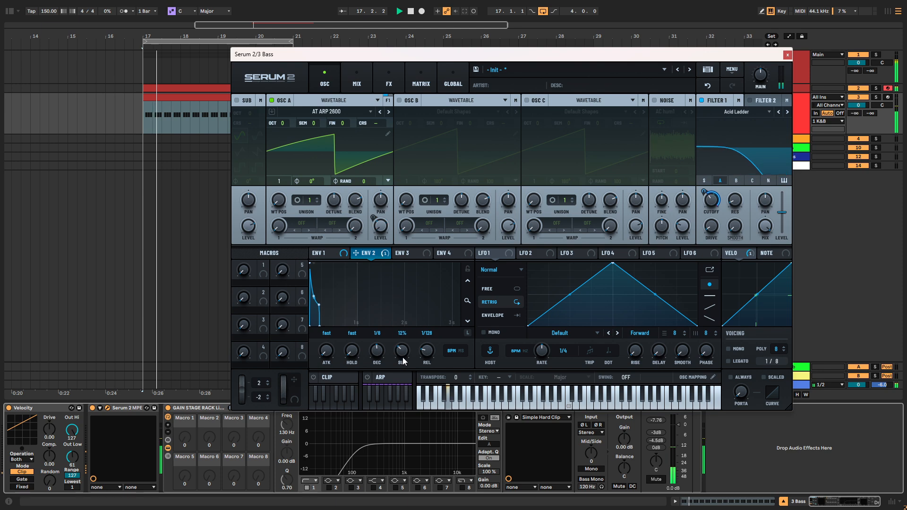
Fit the Envelope 2 display to its full shape, make the decay curve steeper at the start and switch its times back to milliseconds
click(467, 268)
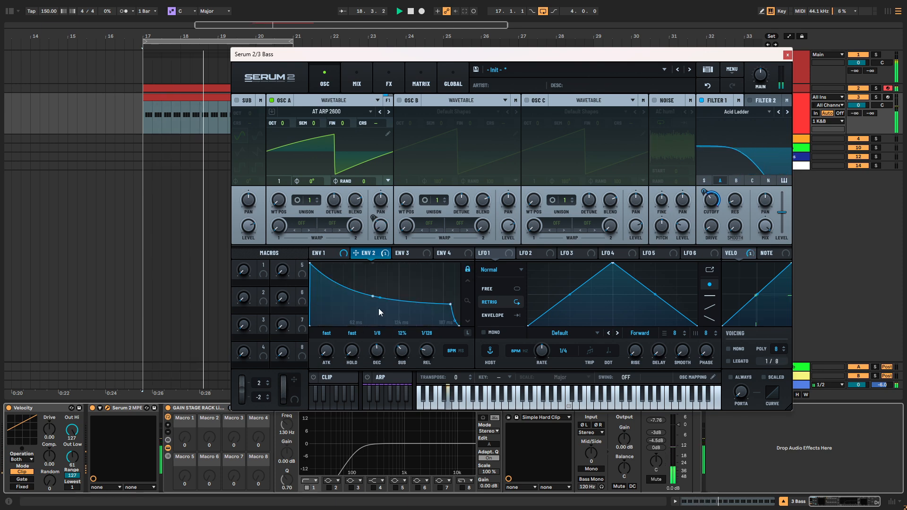
drag(380, 305, 379, 300)
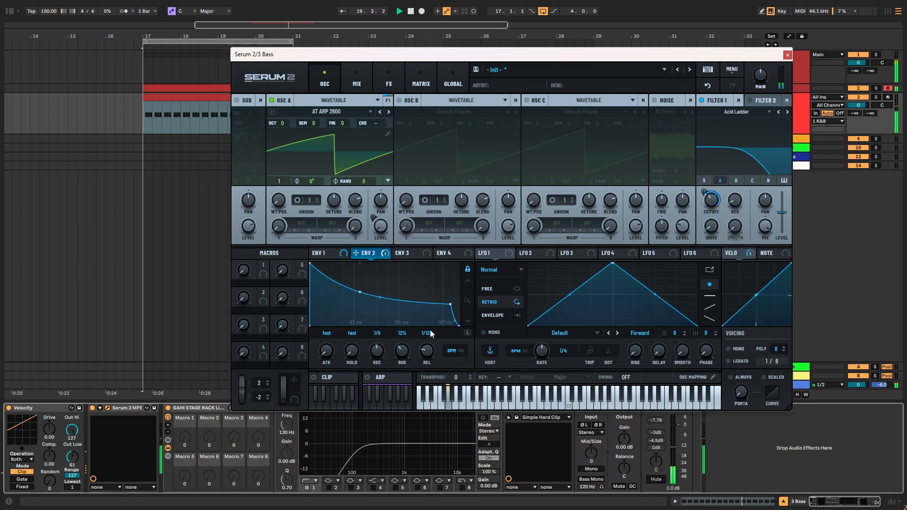
click(449, 350)
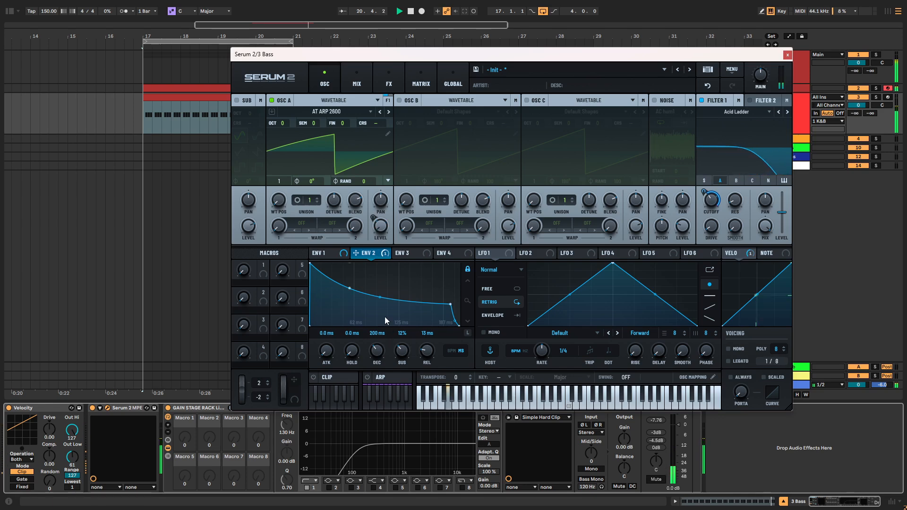
drag(380, 297, 379, 295)
Set Envelope 1's decay to about 258 ms and its sustain to -1.0 dB, then stop playback
click(325, 253)
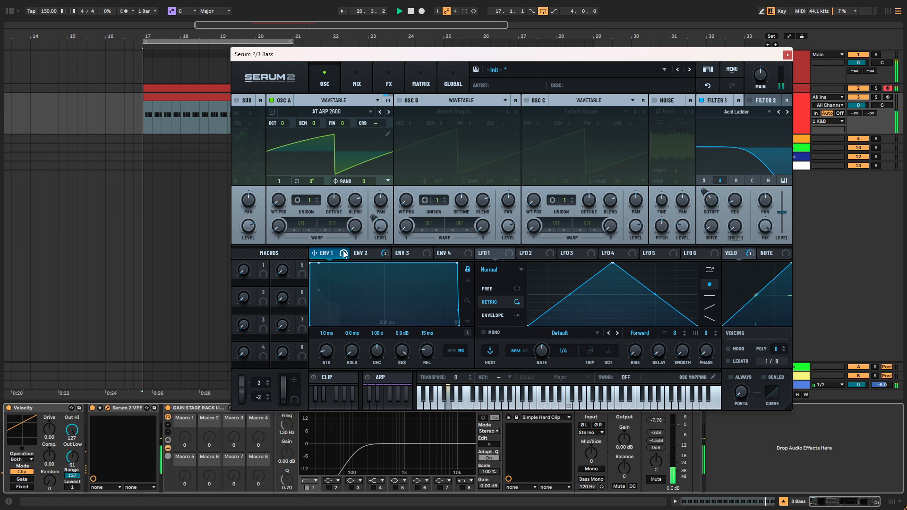
drag(404, 354, 401, 363)
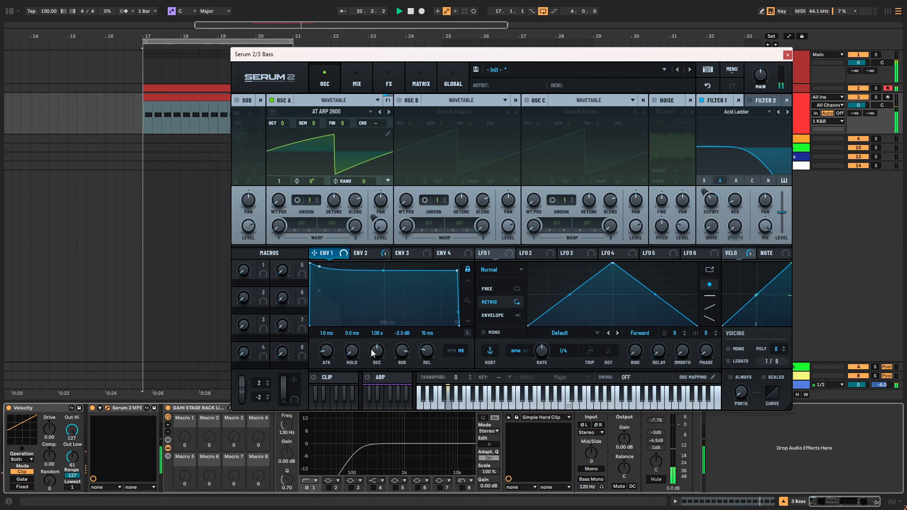
drag(376, 349, 401, 337)
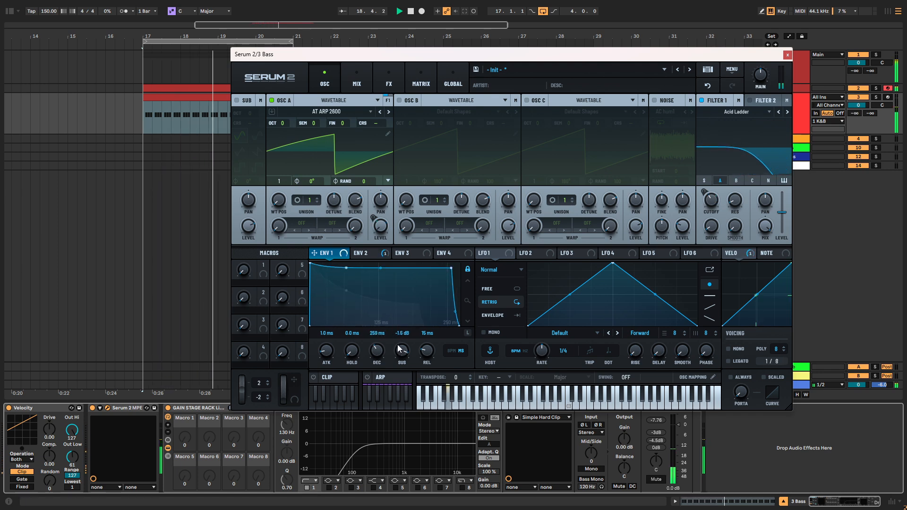
key(space)
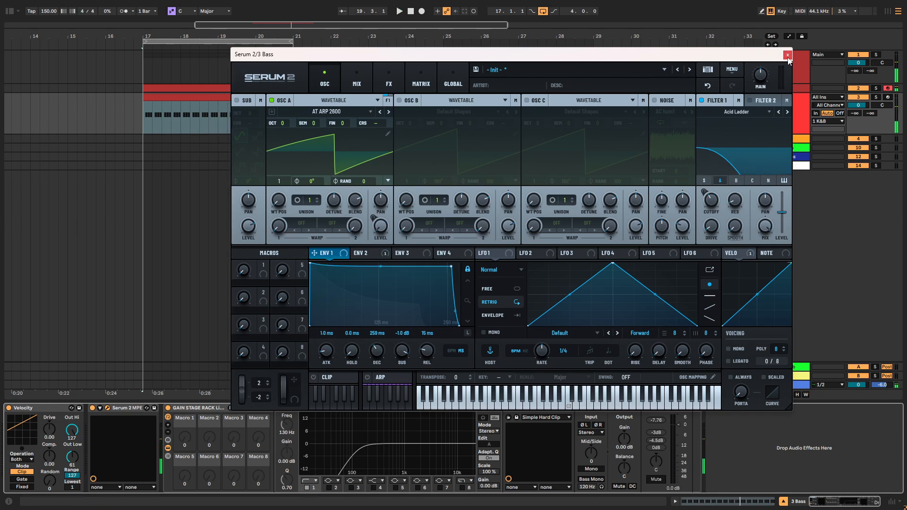
Close the Serum window, switch to the session mixer and play the loop to check the kick and bass levels
click(787, 55)
key(Tab)
key(Tab)
key(Tab)
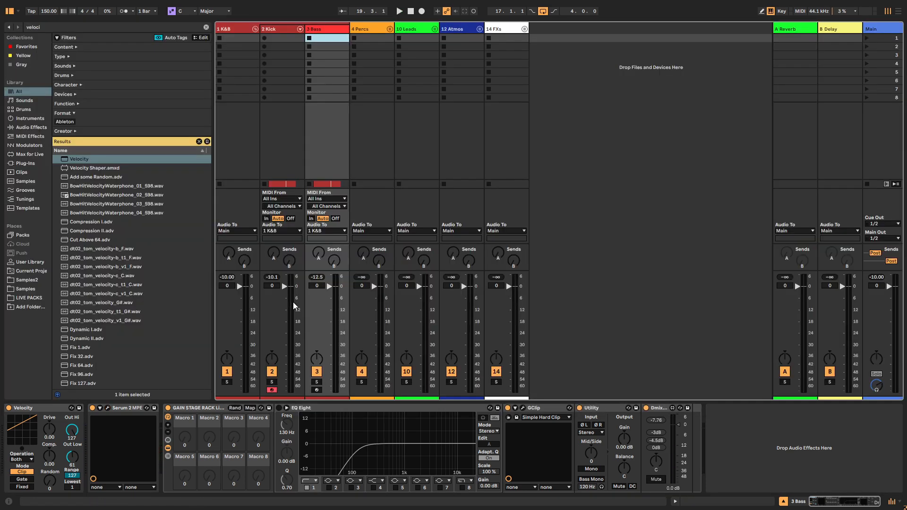
key(space)
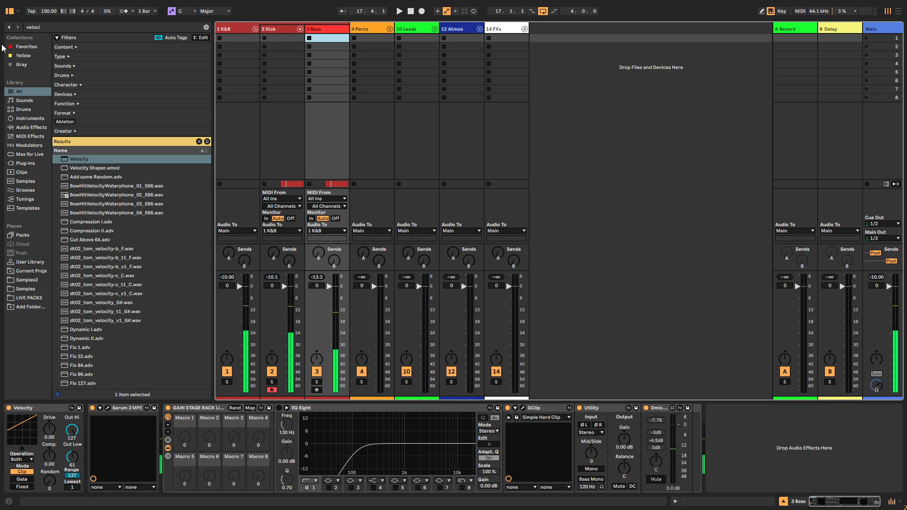
Search the browser for "oszi" and add Oszillos Mega Scope to the K&B group track
click(41, 27)
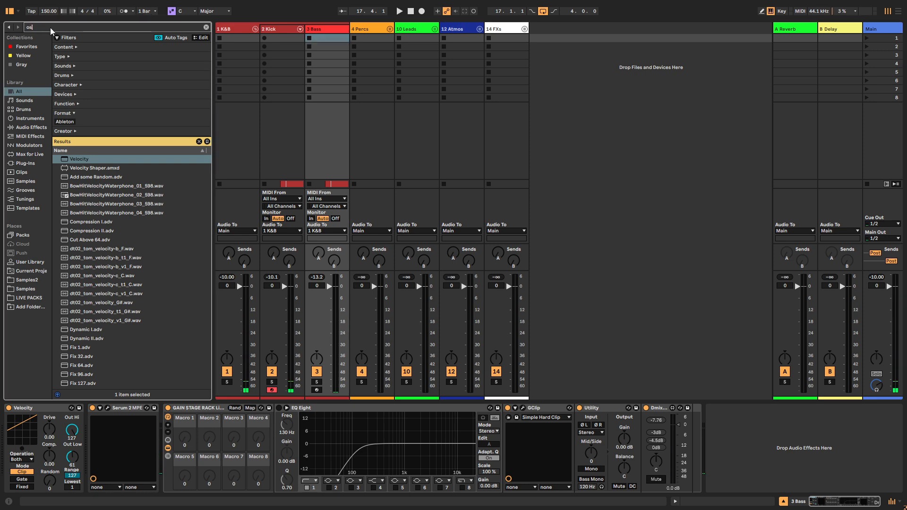
text(oscill)
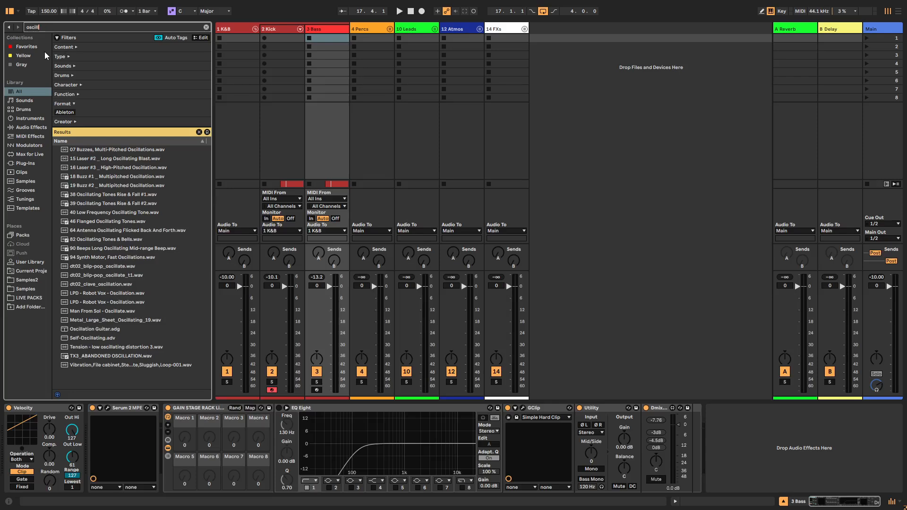
text(osz)
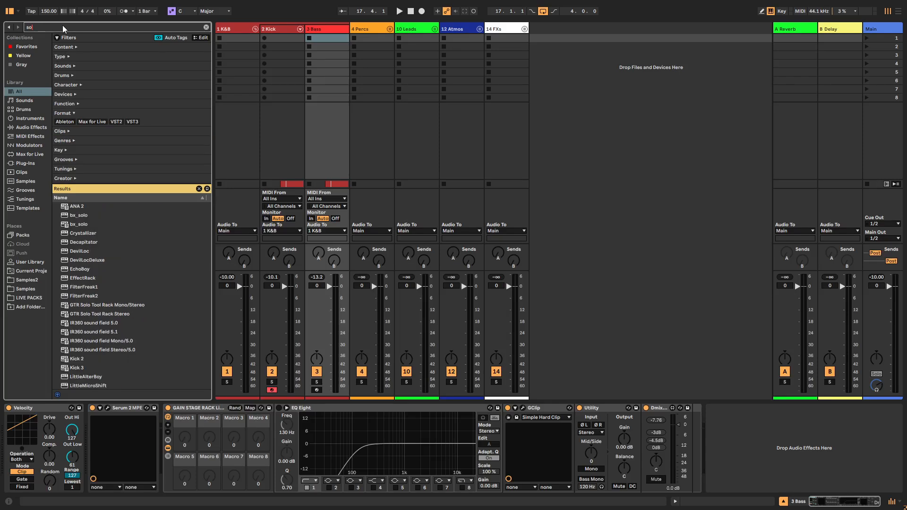
text(i)
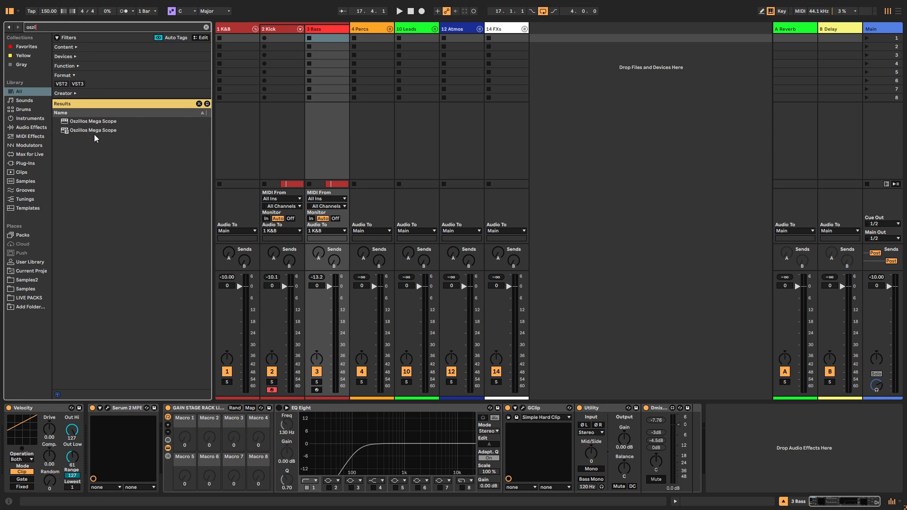
drag(93, 132, 240, 27)
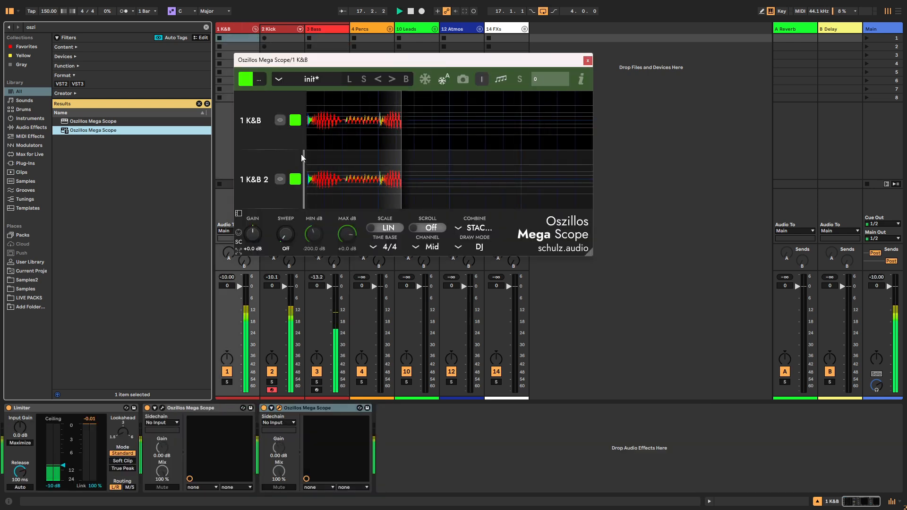
Set the scope's time base to 1/4, restart the loop and check the channel options, keeping Mid
click(482, 79)
click(388, 246)
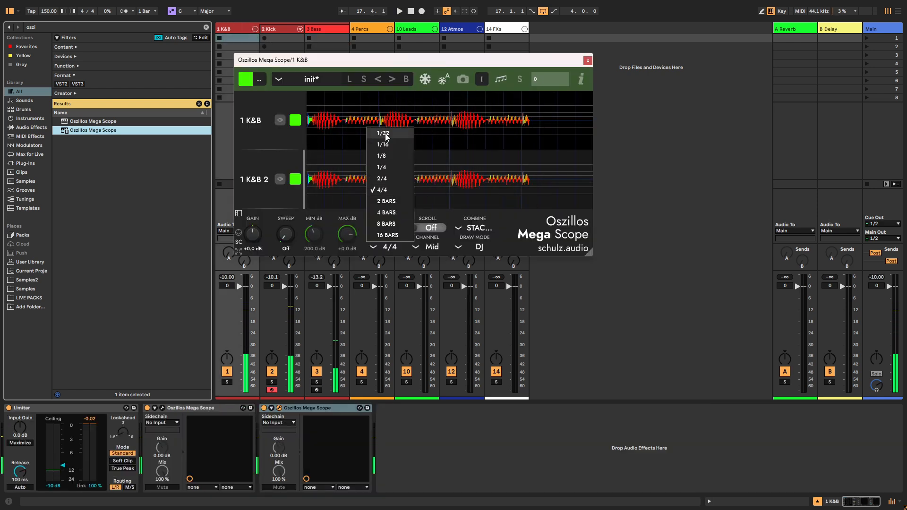
click(390, 169)
key(space)
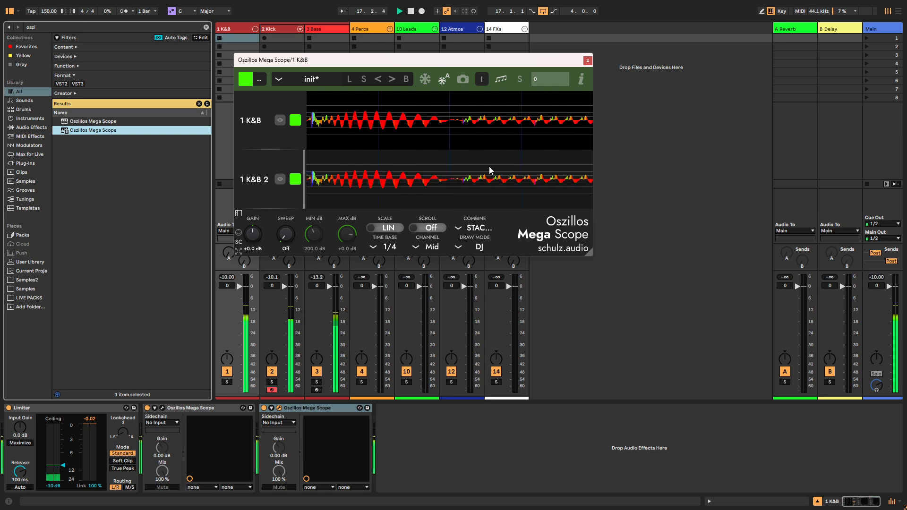
click(424, 248)
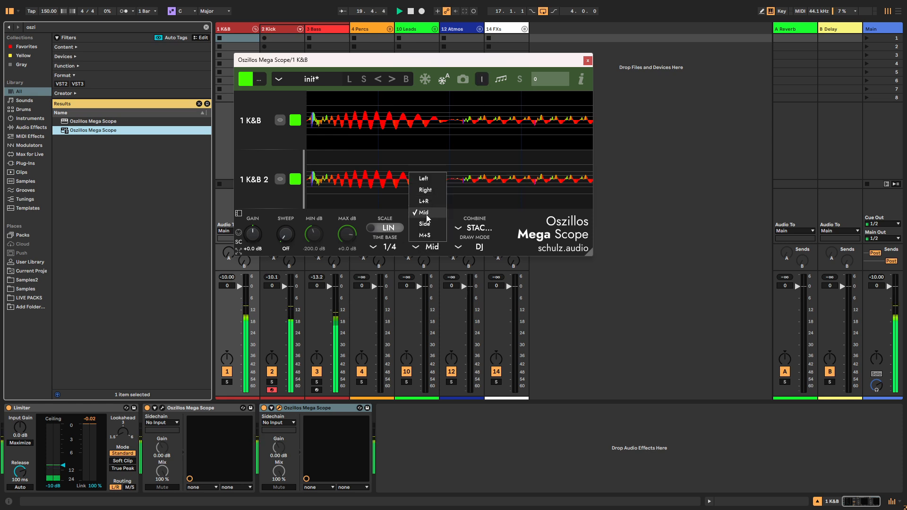
Set the scope's combine mode to overlay and its draw mode to shaded
click(475, 230)
click(477, 206)
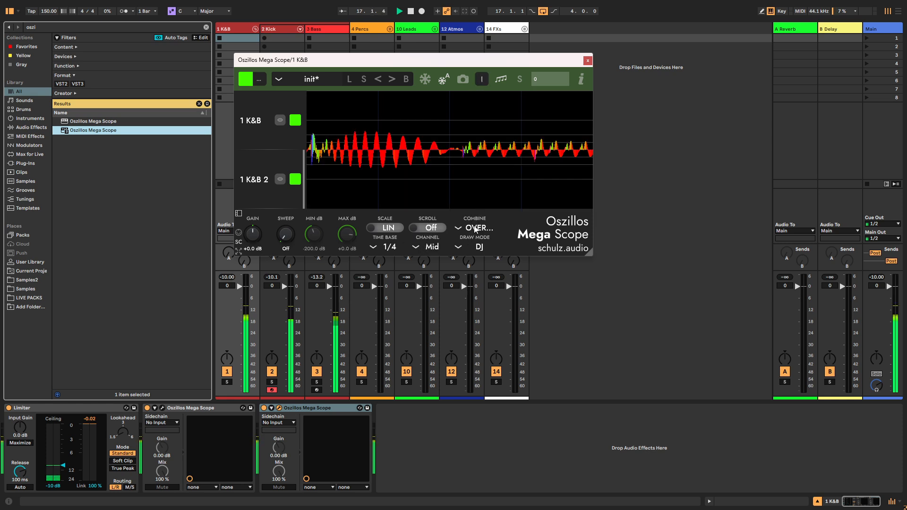
click(480, 250)
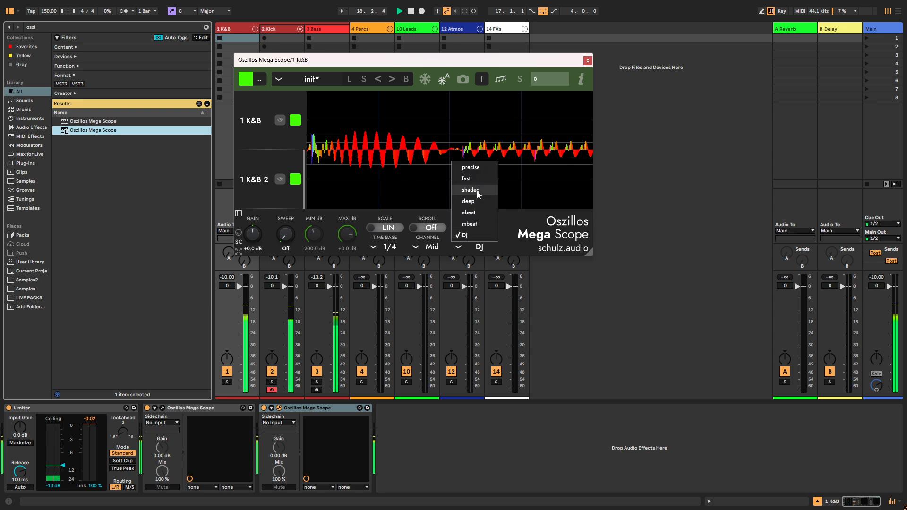
click(478, 191)
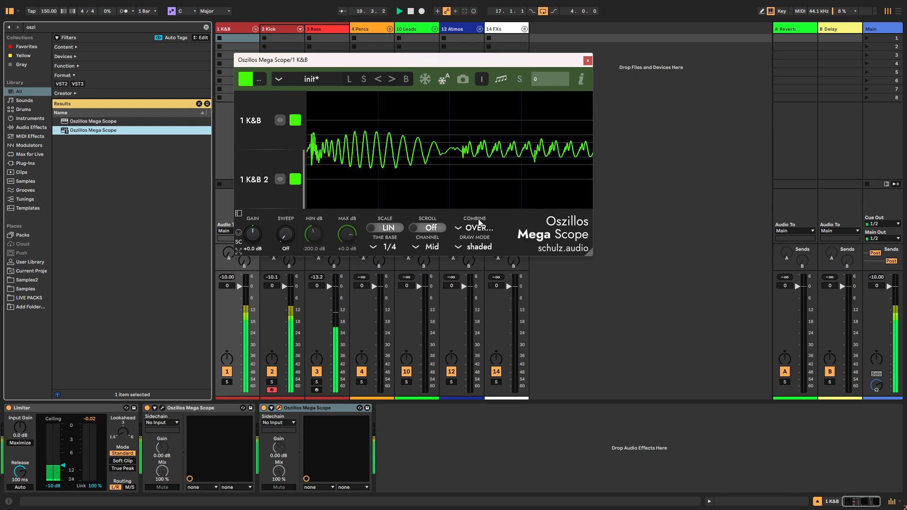
Delete the first of the two scopes and the Limiter from the K&B group's device chain, then restart the loop
click(222, 409)
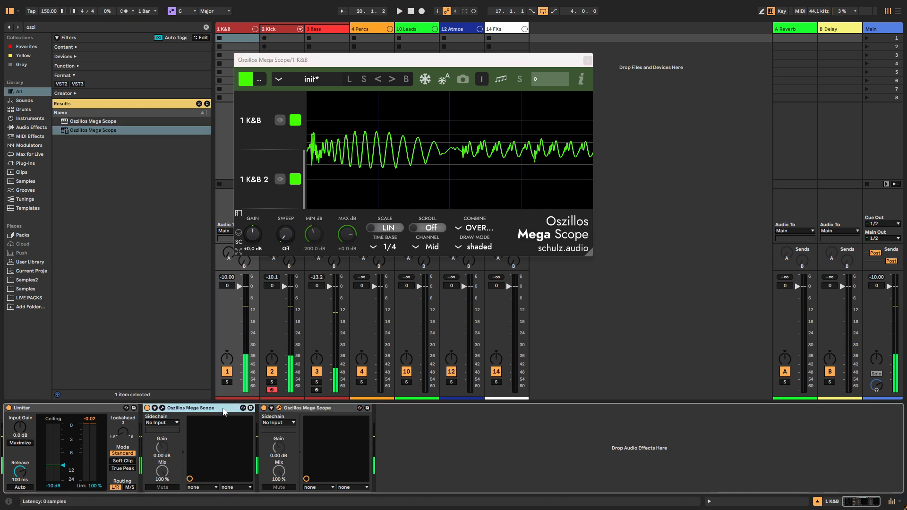
key(Delete)
click(61, 415)
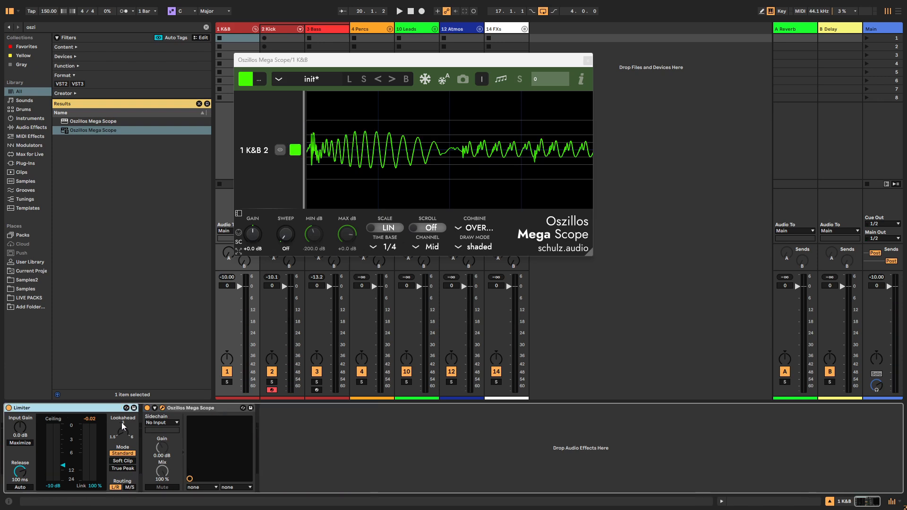
key(Delete)
key(space)
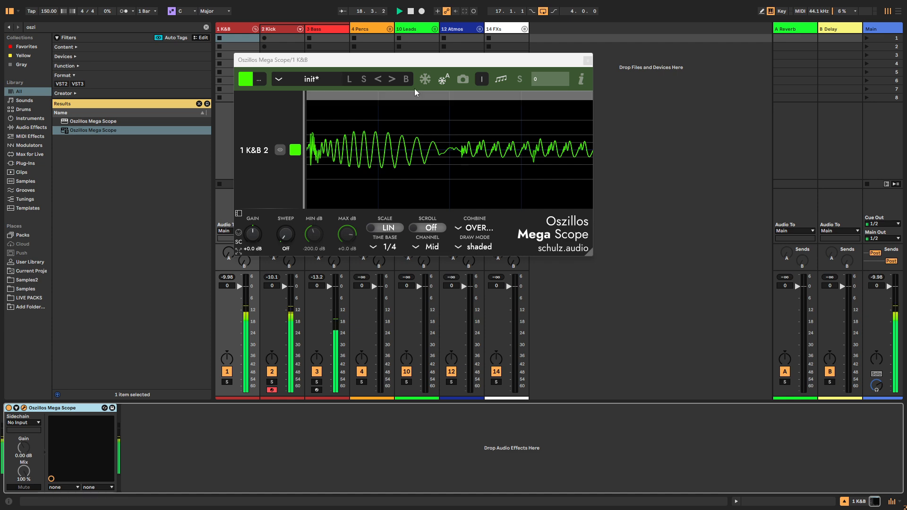
Move the scope window clear of the kick and bass tracks, then view the Bass track's devices
drag(241, 59, 452, 65)
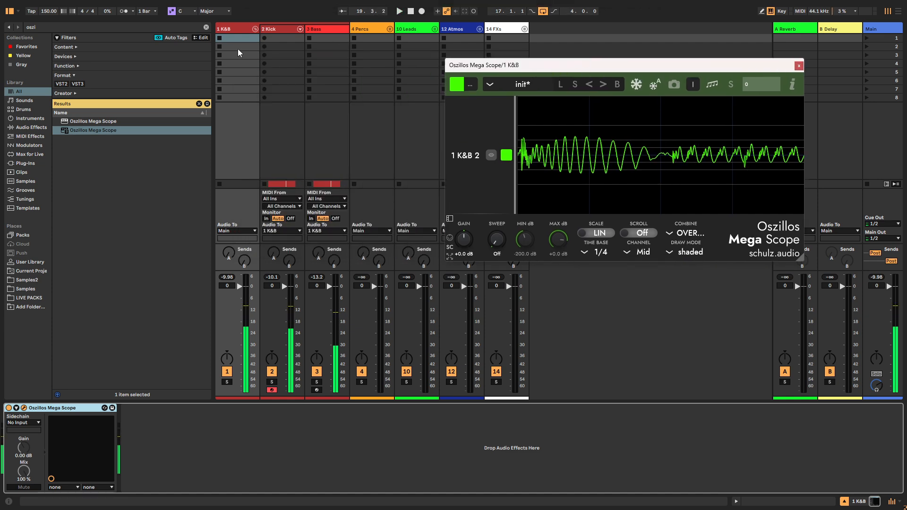
click(234, 37)
click(231, 28)
double_click(321, 31)
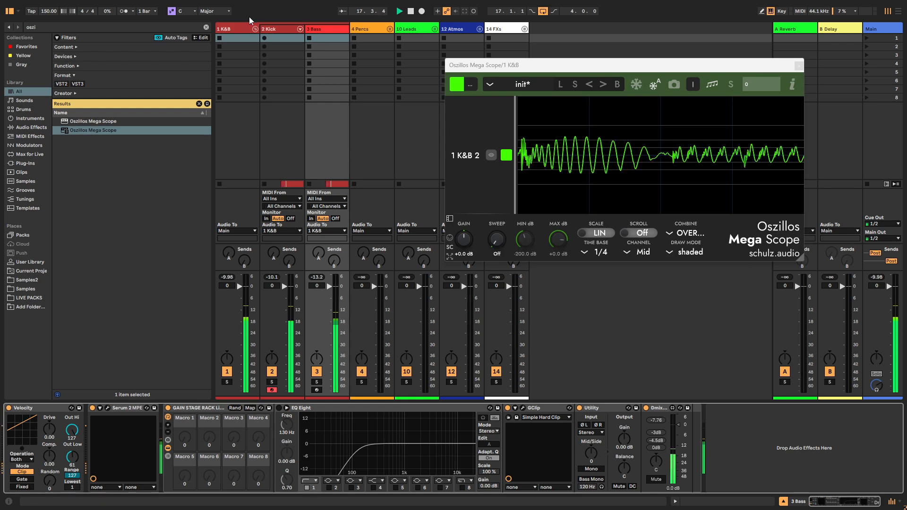
Move the scope from the K&B group to the Bass track to view the bass waveform alone, then return it to the group
click(233, 29)
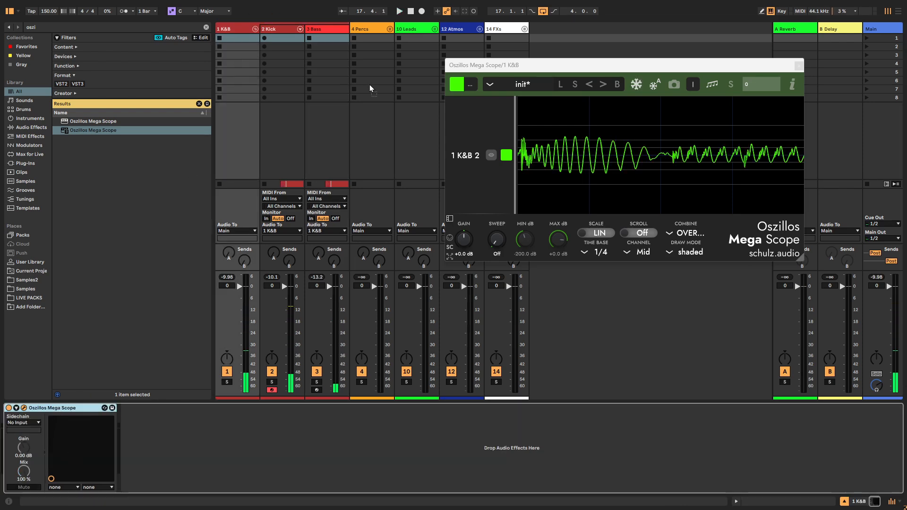
click(328, 79)
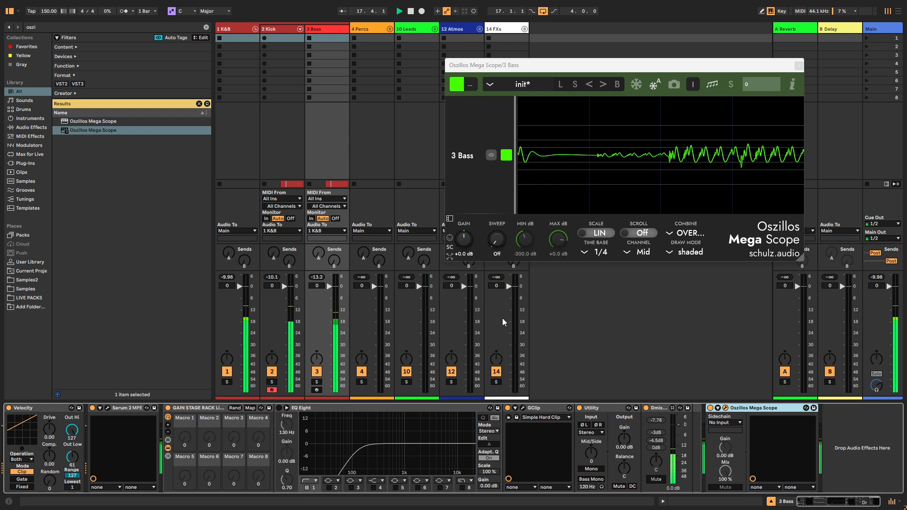
key(space)
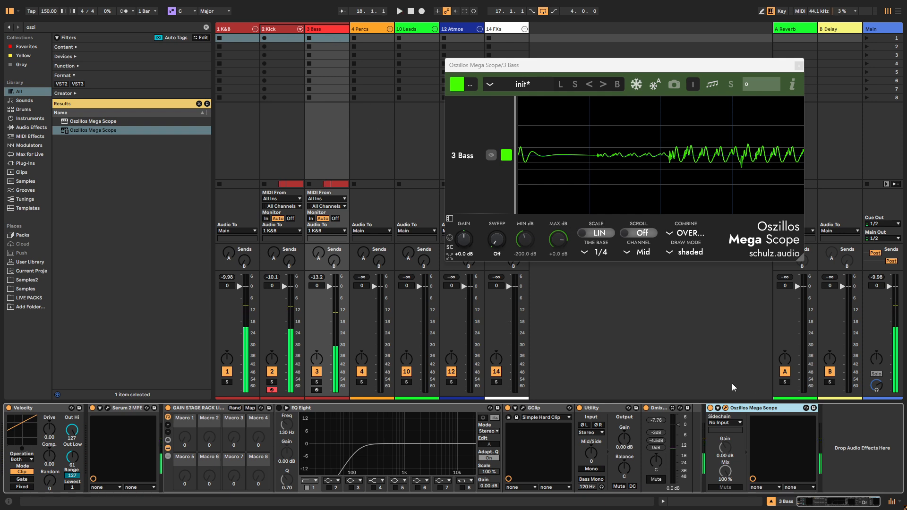
click(241, 31)
key(space)
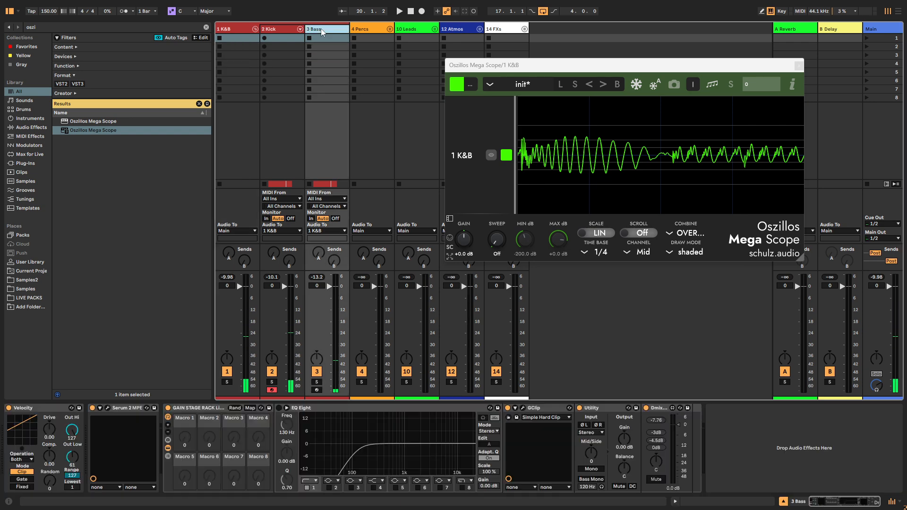
Reopen Serum 2 on the Bass track and examine the splitter's low crossover frequency in its effects chain
click(332, 181)
click(108, 407)
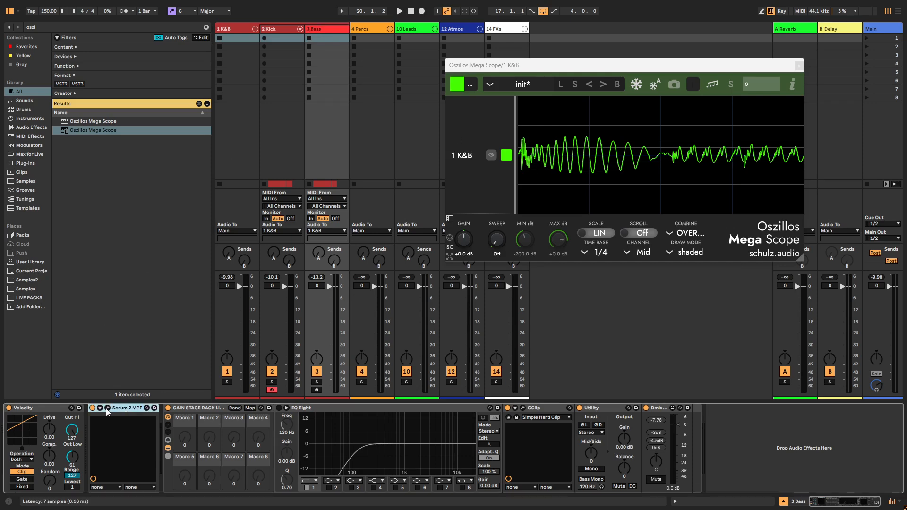
click(389, 80)
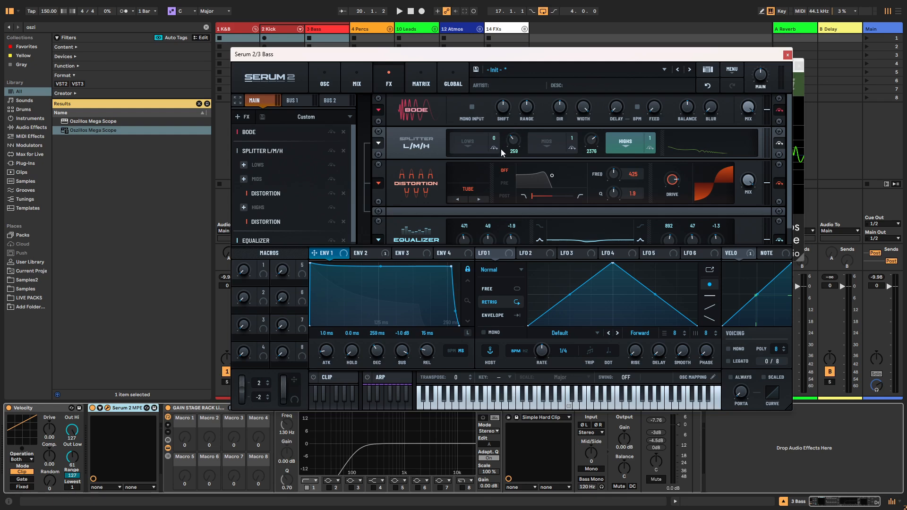
mouse_move(503, 155)
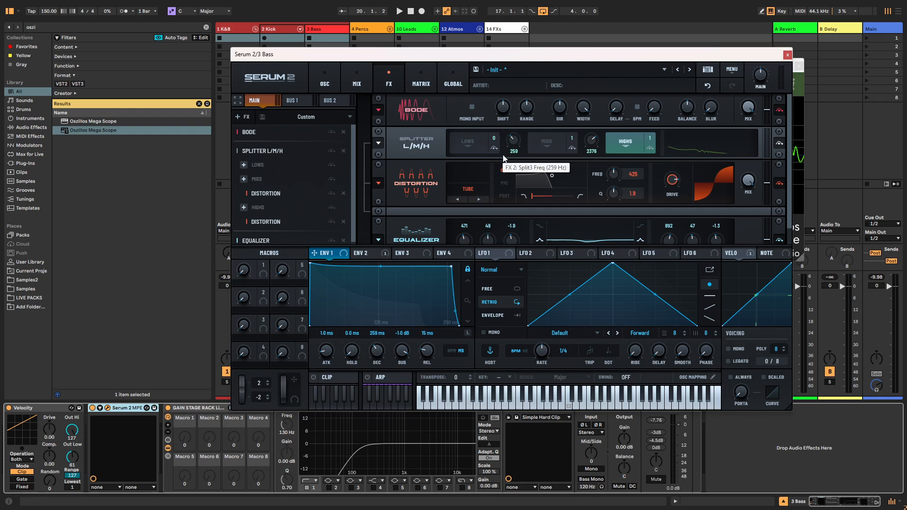